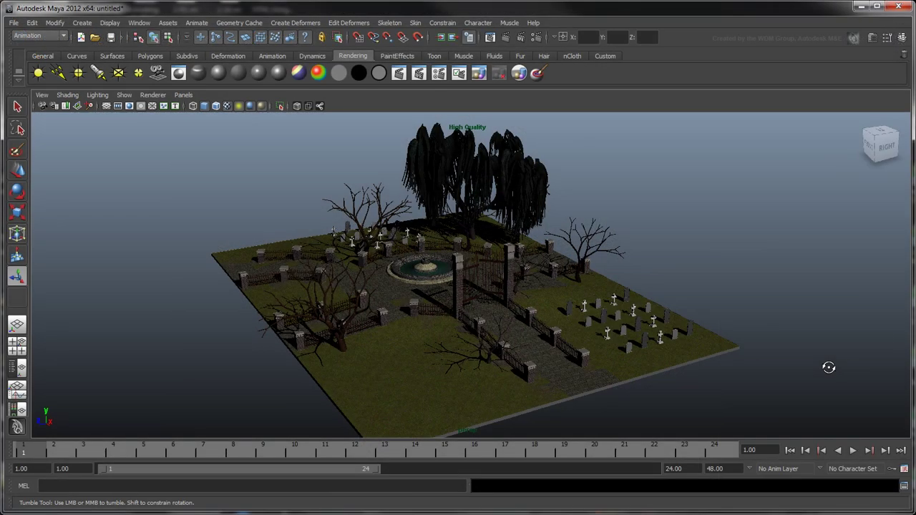
left_click_drag(828, 368, 660, 368, "alt")
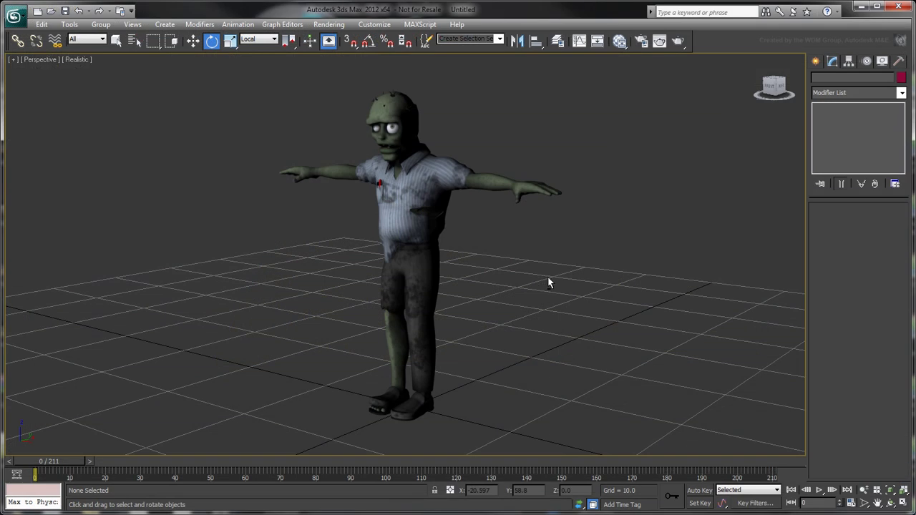
middle_click_drag(548, 277, 652, 277, "alt")
middle_click_drag(652, 281, 663, 276, "alt")
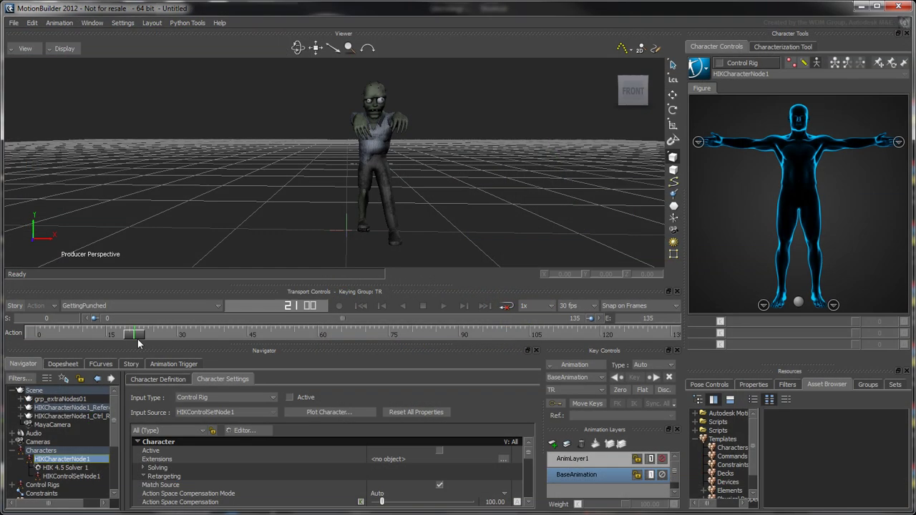
left_click_drag(139, 336, 612, 349)
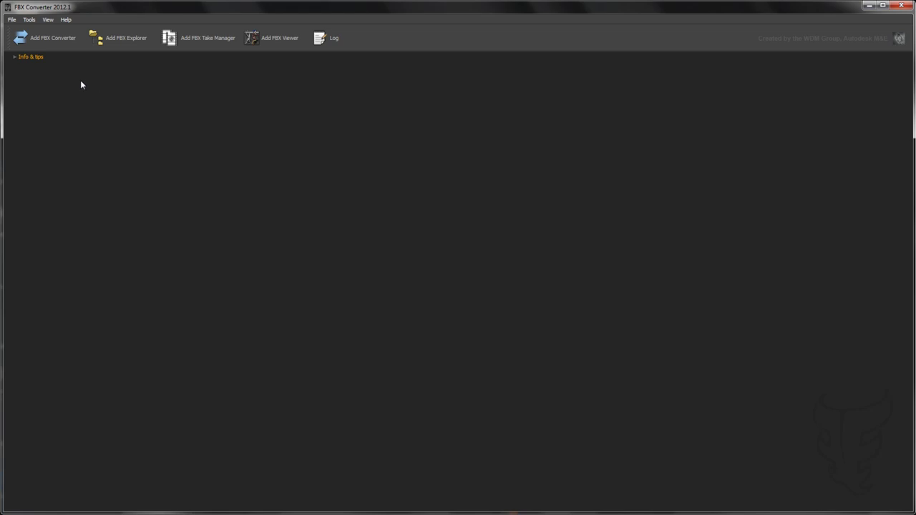
In FBX Converter 2012.1, open an FBX Converter, Explorer, Take Manager and Viewer window, and tile all four
left_click(61, 38)
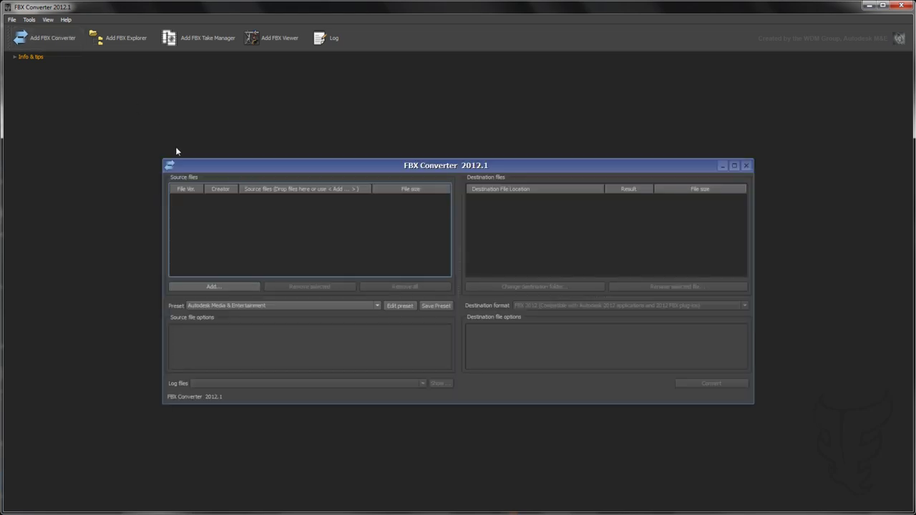
double_click(192, 167)
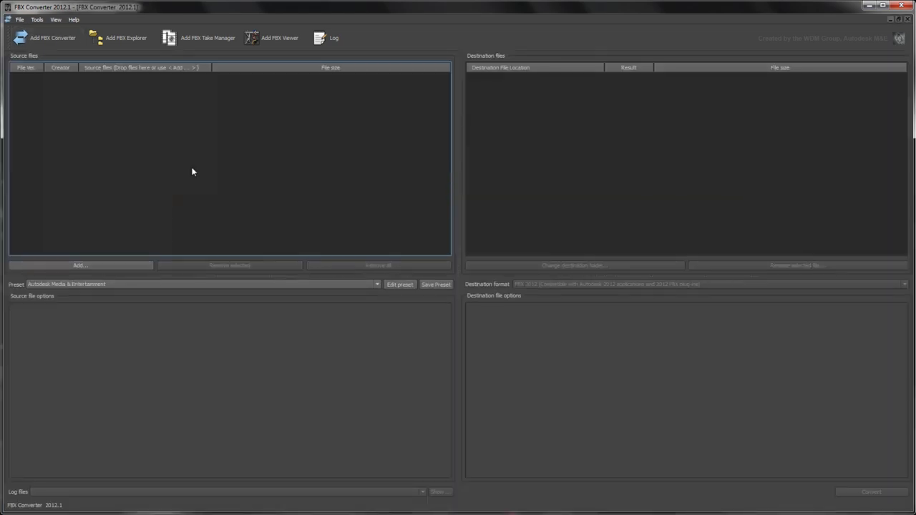
left_click(118, 37)
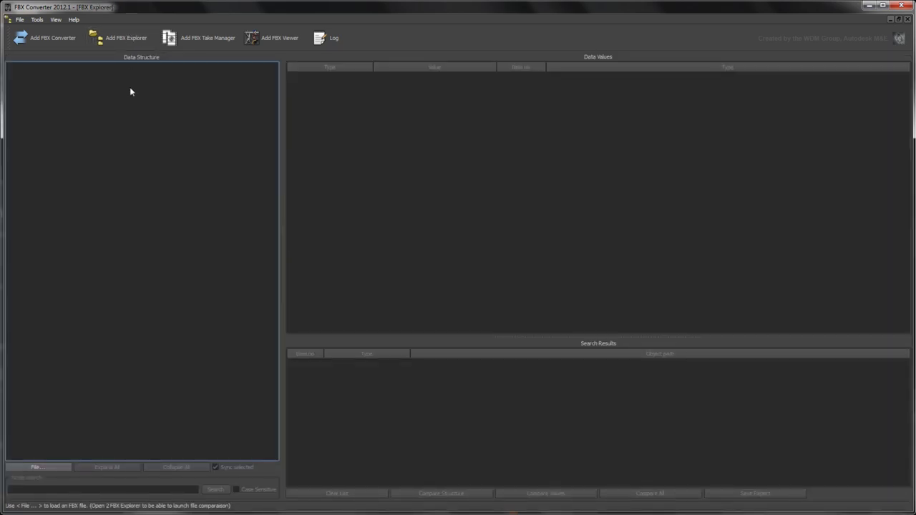
left_click(210, 36)
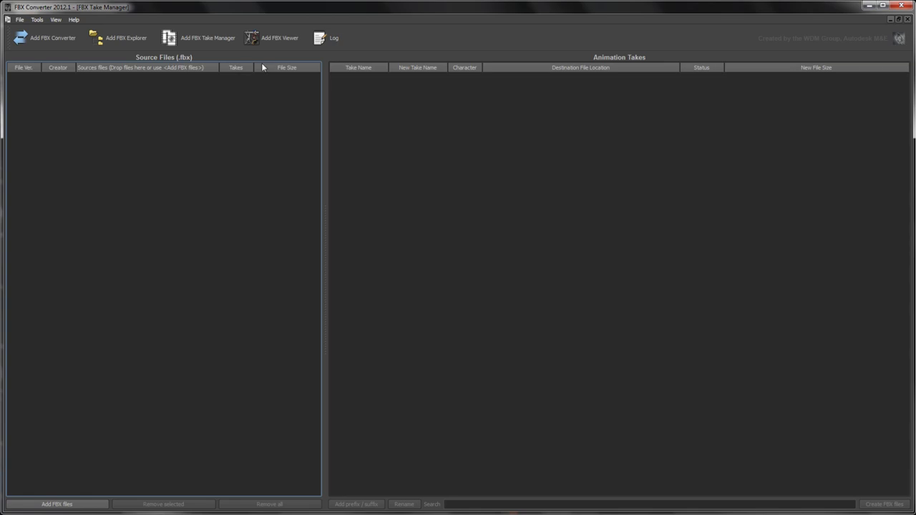
left_click(279, 39)
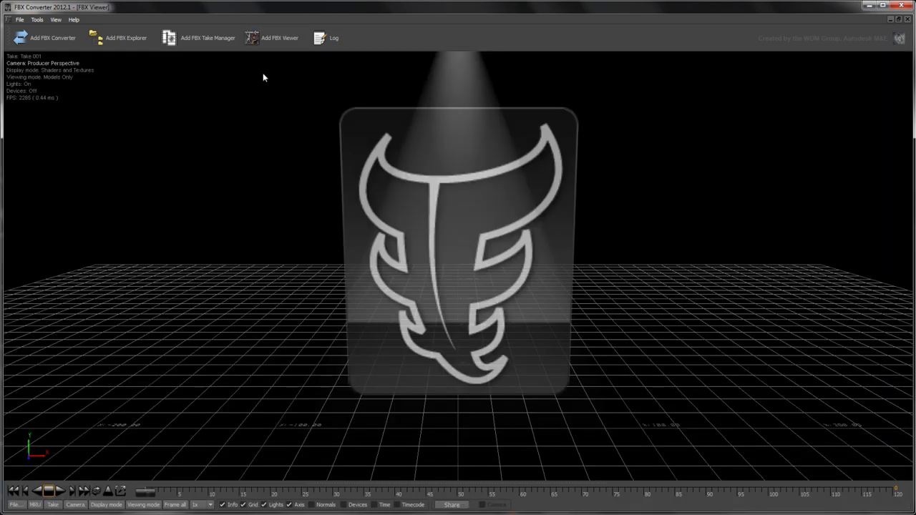
left_click(57, 19)
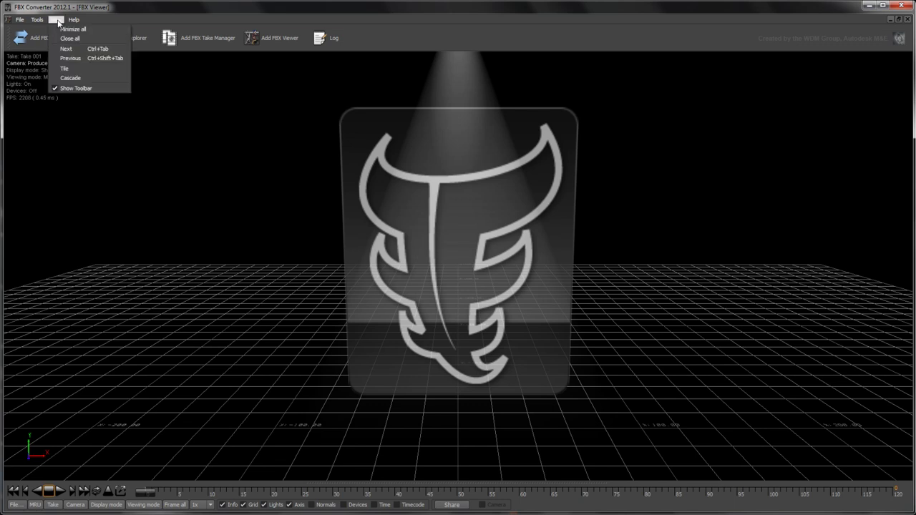
left_click(85, 68)
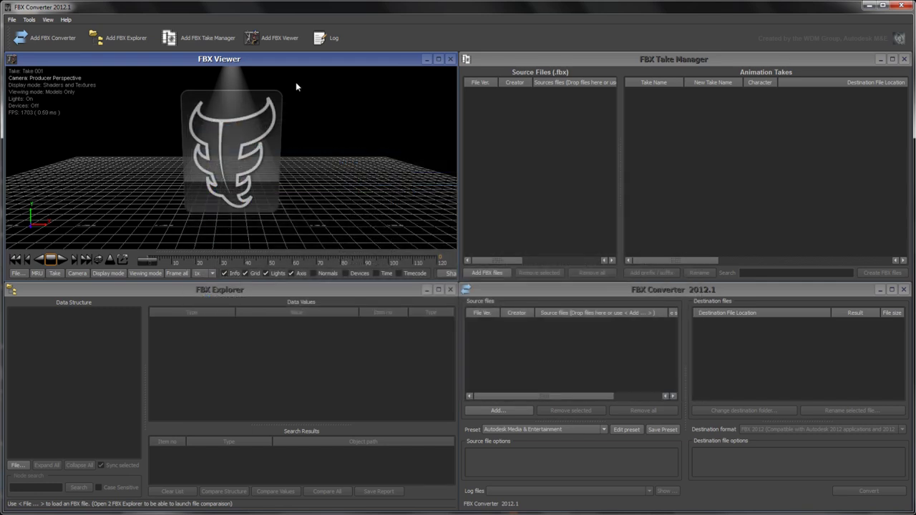
Replace the FBX Viewer and FBX Take Manager windows with a second FBX Explorer, and tile the windows again with the converter active
left_click(449, 59)
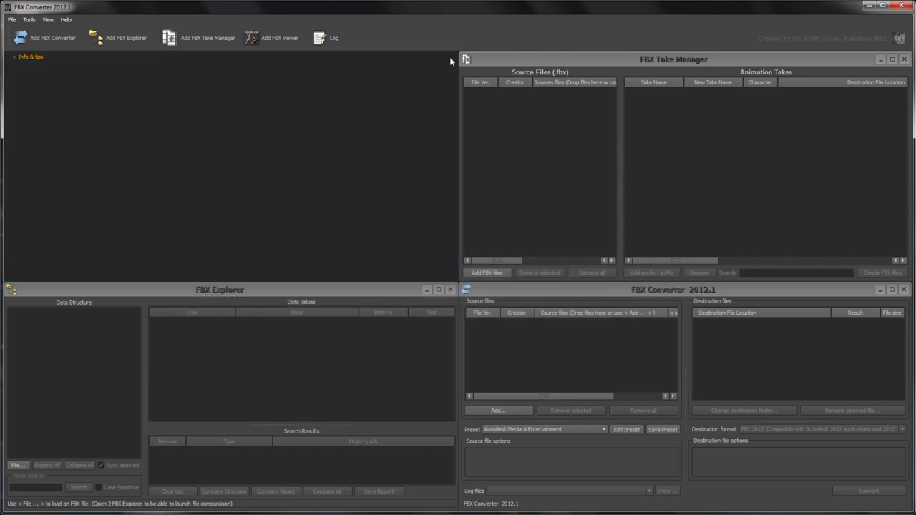
left_click(904, 59)
left_click(129, 43)
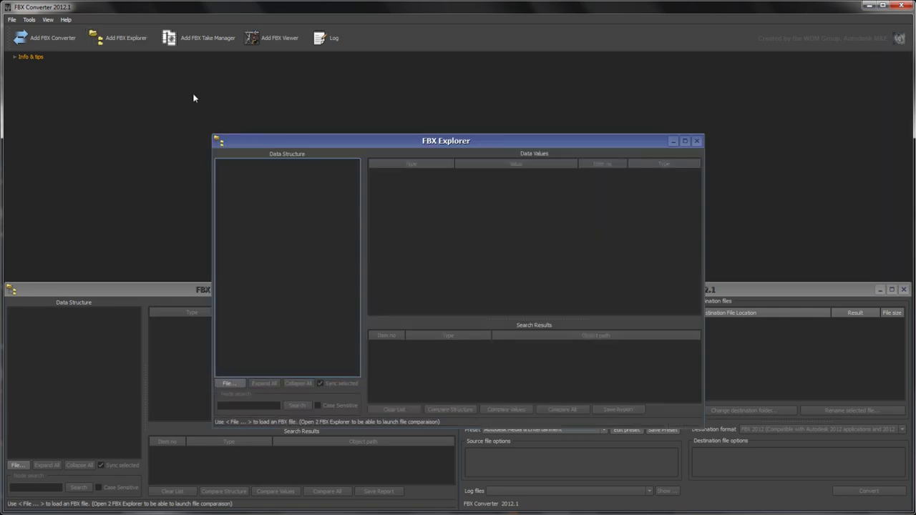
left_click(770, 290)
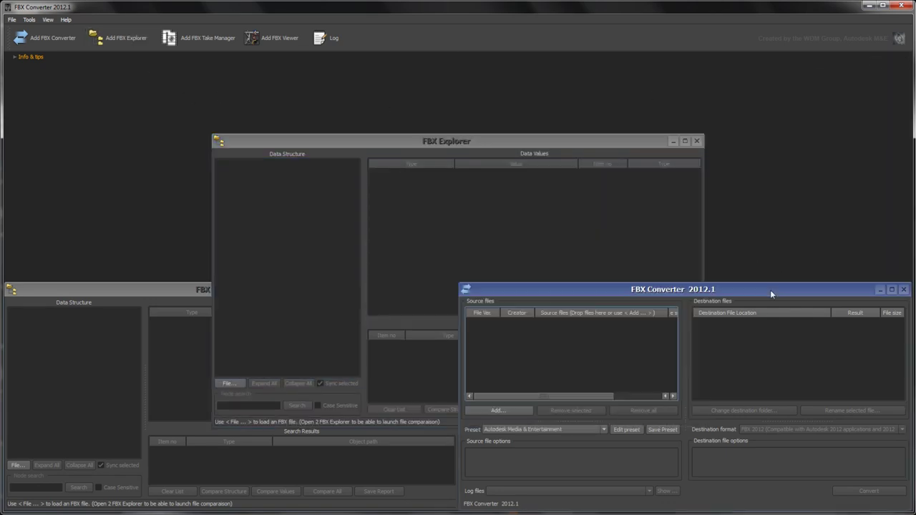
left_click(48, 19)
left_click(57, 69)
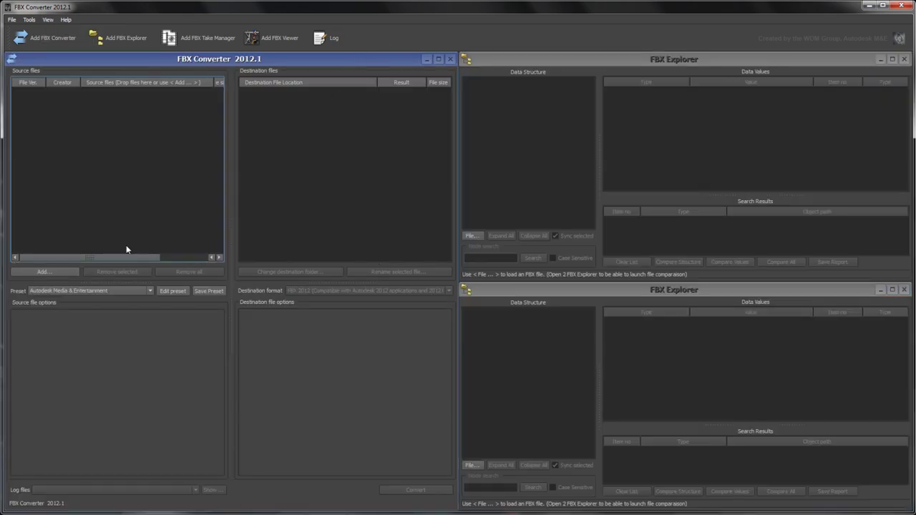
Add all six files from Graveyard.fbx to Zombie_Animations.fbx in the HTM_INT_FBX_Converter folder as conversion sources
left_click(72, 270)
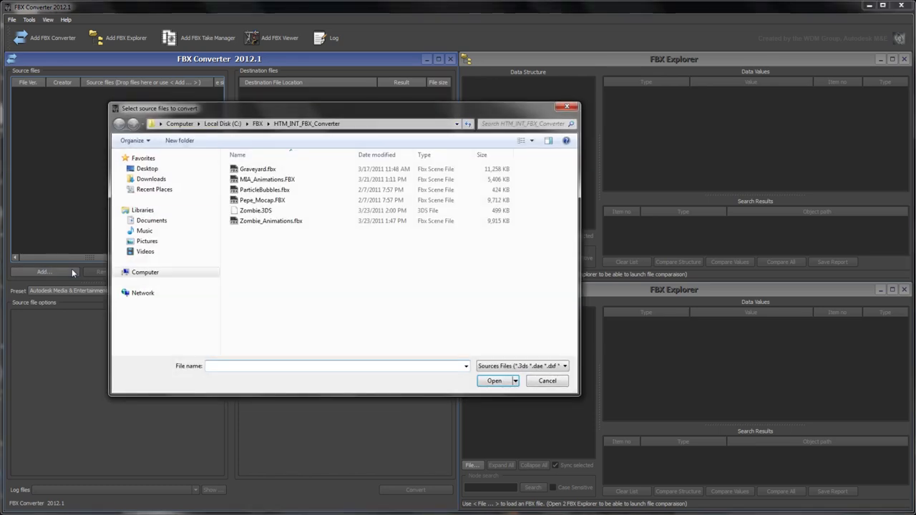
left_click(276, 170)
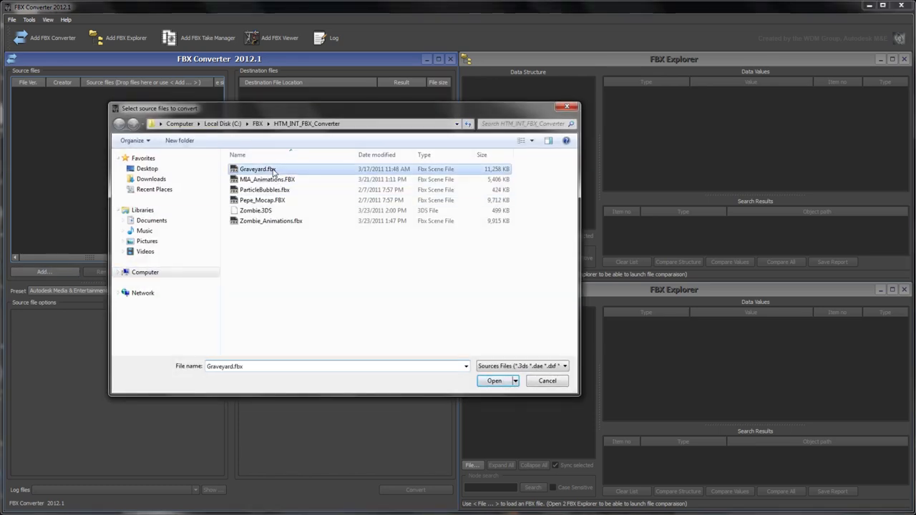
left_click(275, 223, "shift")
left_click(493, 380)
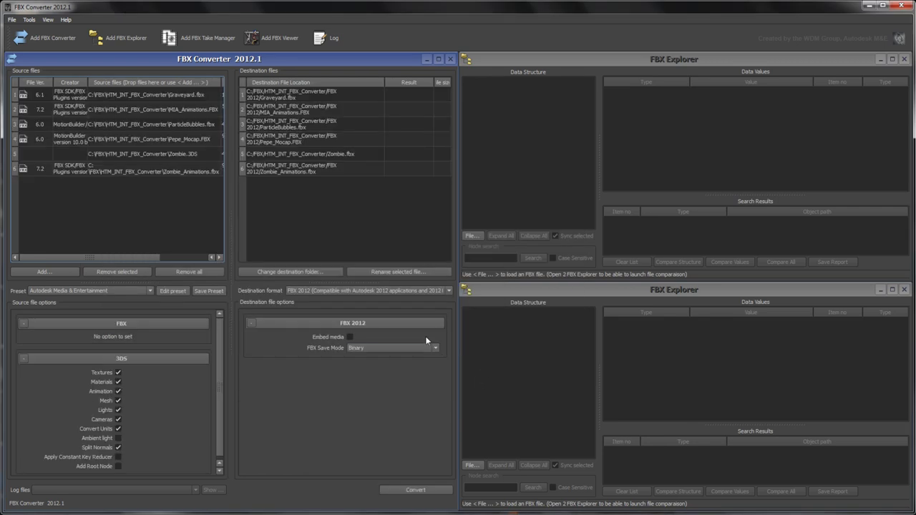
Create a folder named Output inside C:\FBX\HTM_INT_FBX_Converter and make it the destination for the converted files
left_click(320, 271)
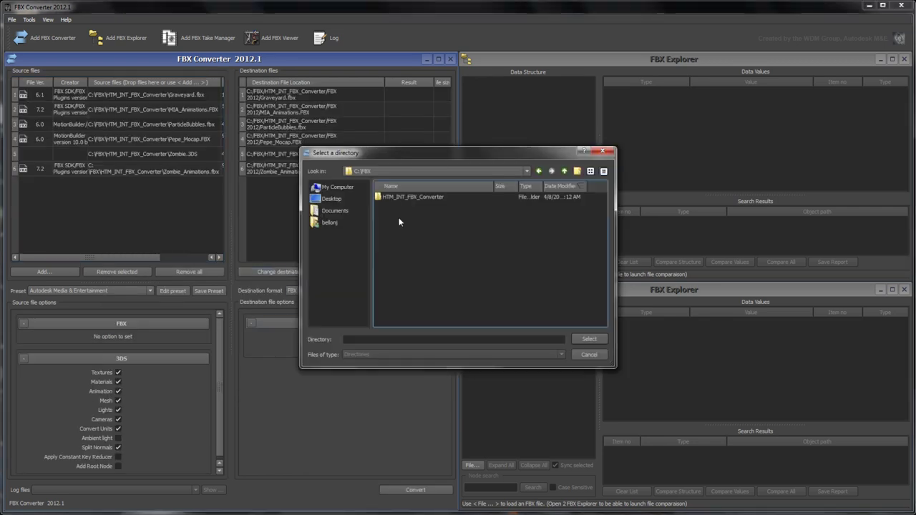
double_click(416, 198)
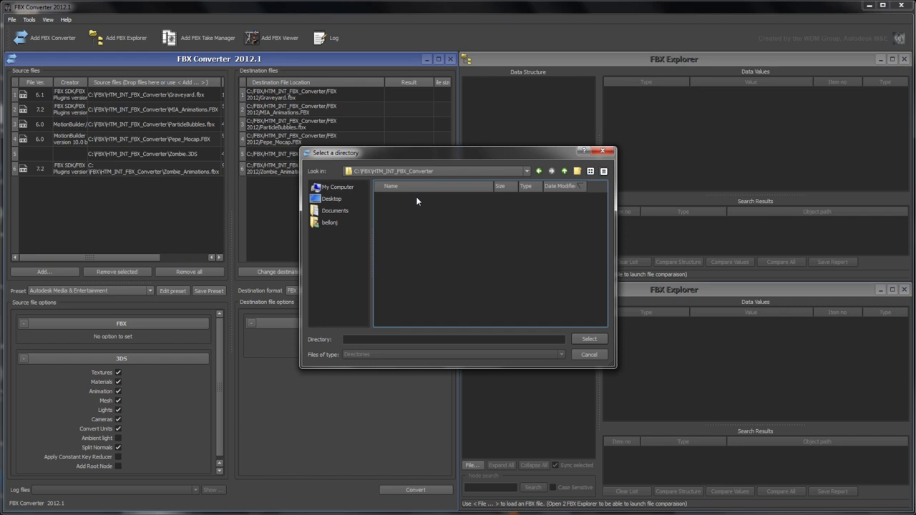
left_click(576, 171)
type("Output")
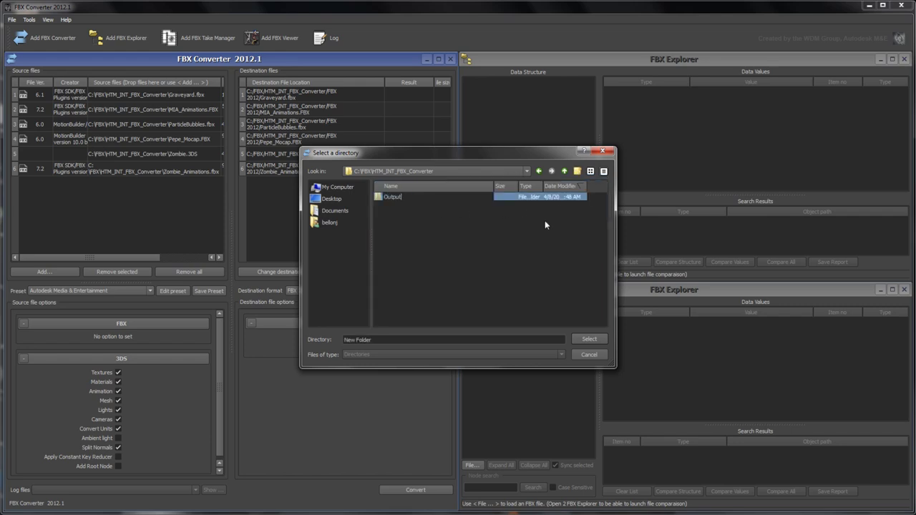
key("Return")
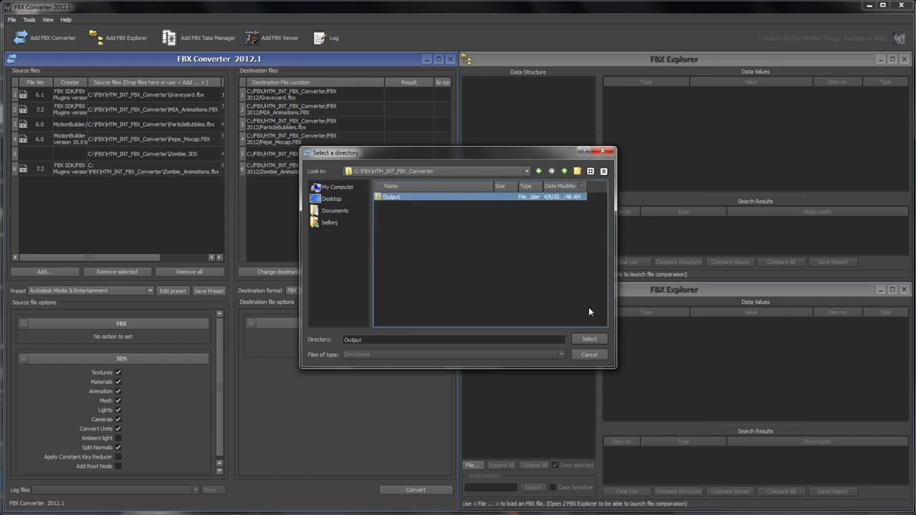
left_click(589, 339)
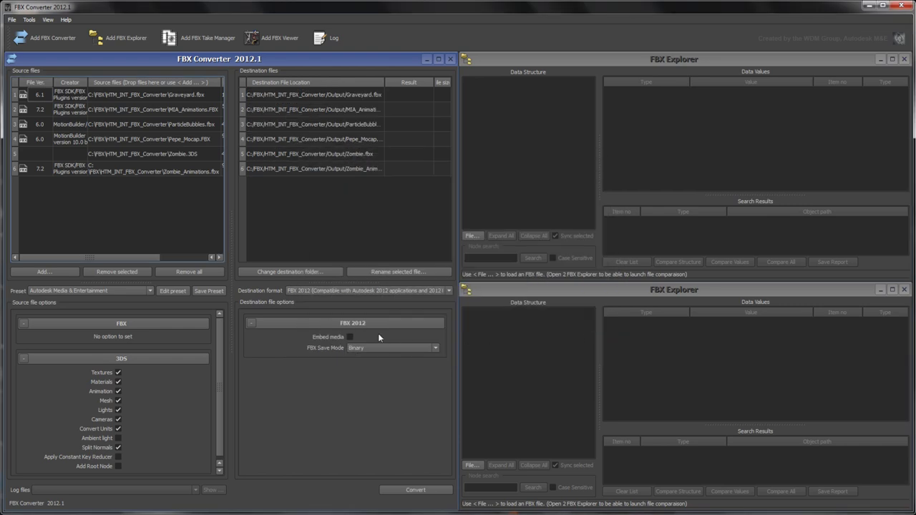
Convert all the source files to FBX 2012 format with media embedded
left_click(338, 292)
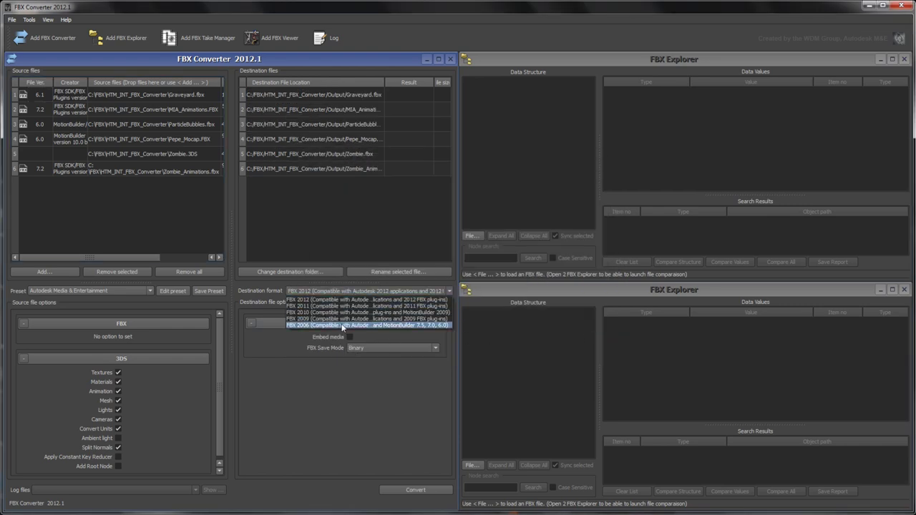
left_click(348, 298)
left_click(350, 336)
left_click(394, 490)
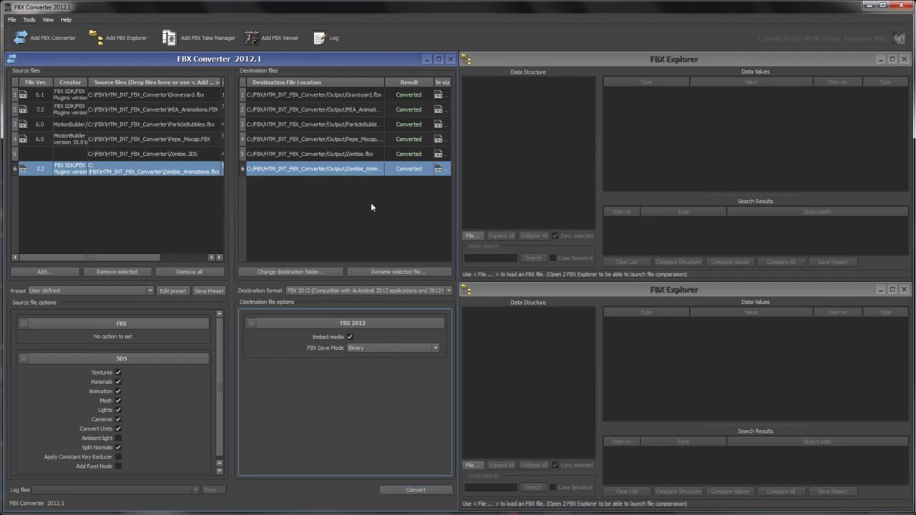
Load the converted and source Zombie_Animations.fbx into separate FBX Explorers, and check that node selection is synchronized between them
left_click_drag(373, 172, 500, 139)
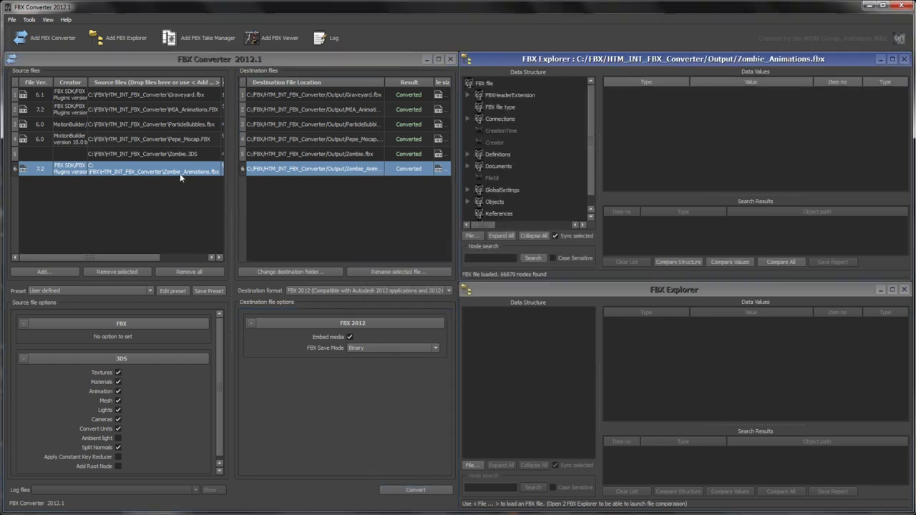
left_click_drag(111, 171, 517, 369)
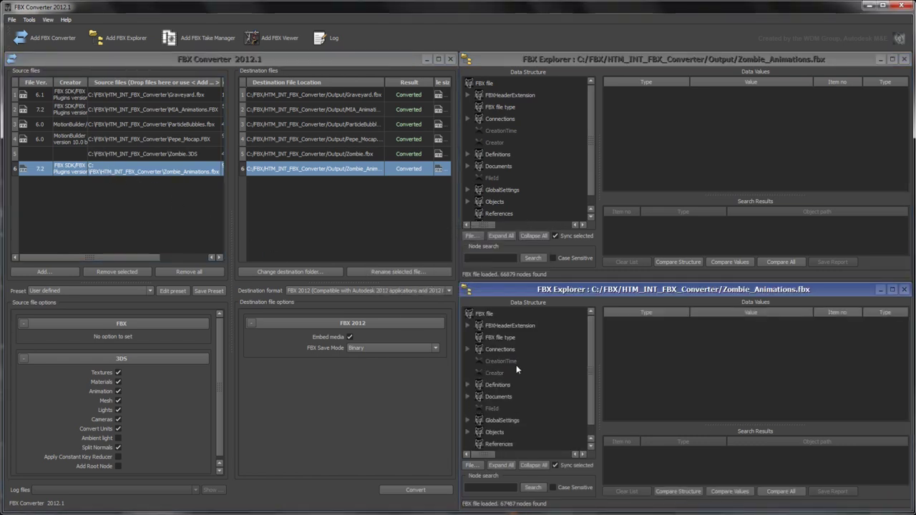
left_click(516, 351)
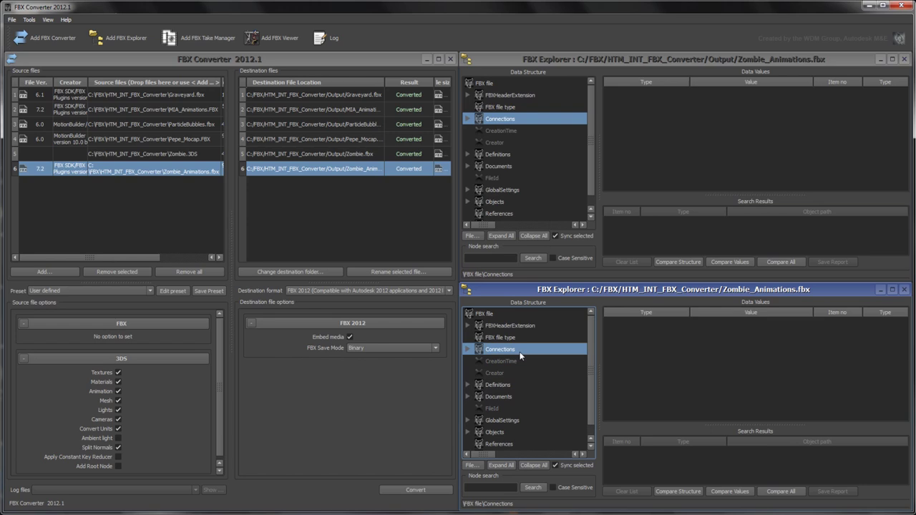
left_click(501, 410)
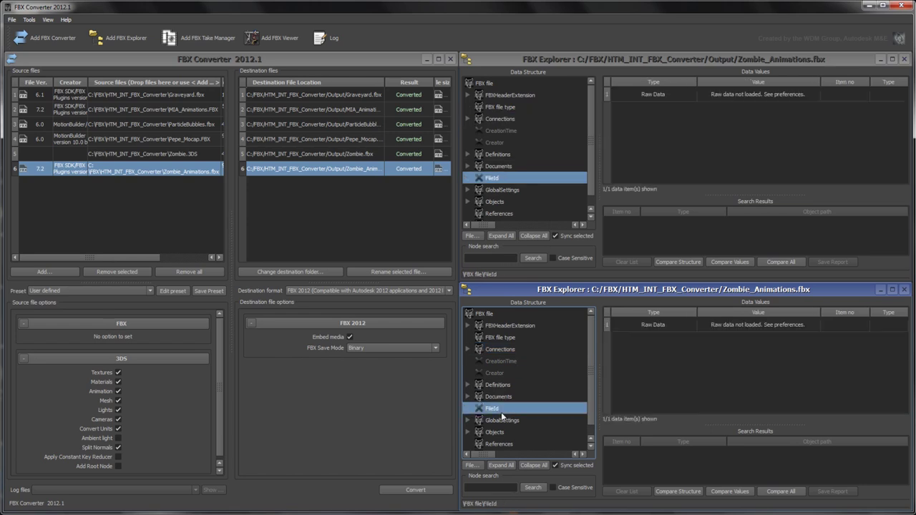
left_click(534, 176)
left_click(535, 155)
left_click(536, 119)
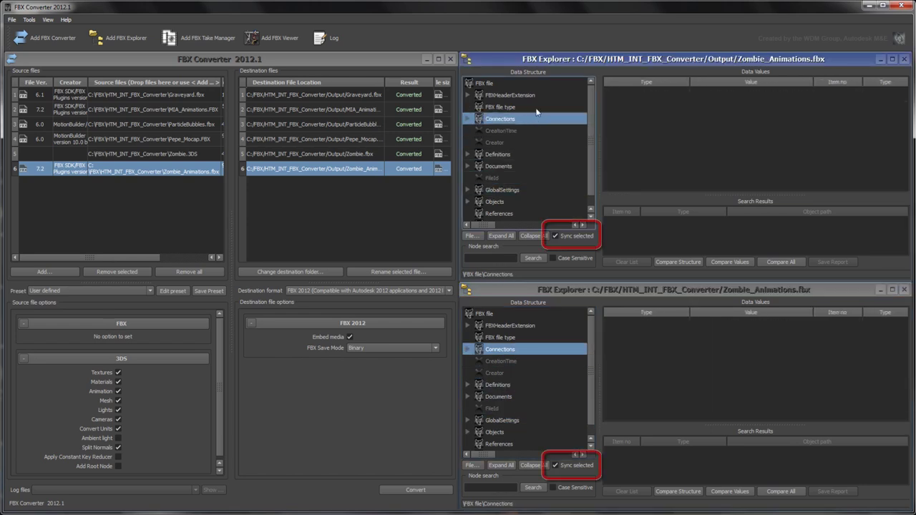
left_click(538, 97)
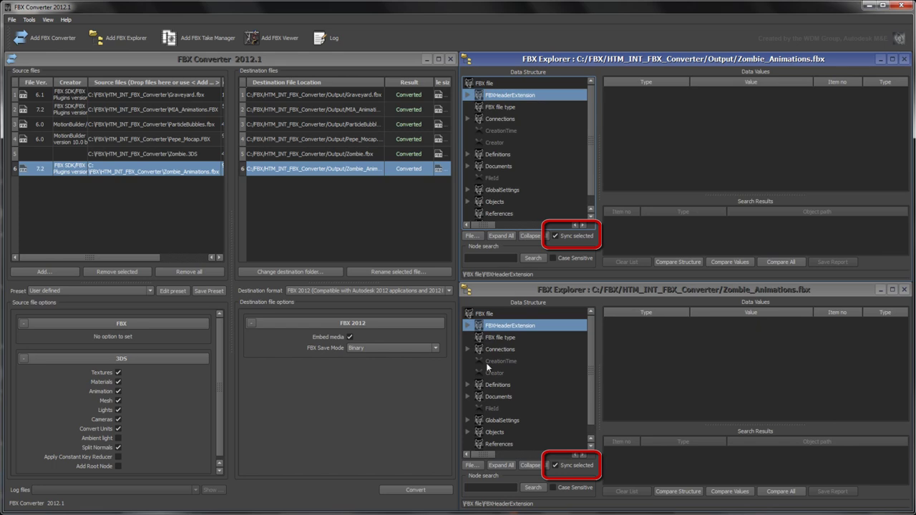
Search the source Zombie_Animations.fbx nodes for "takes" and inspect each of the matching items
left_click(478, 487)
type("takes")
key("Return")
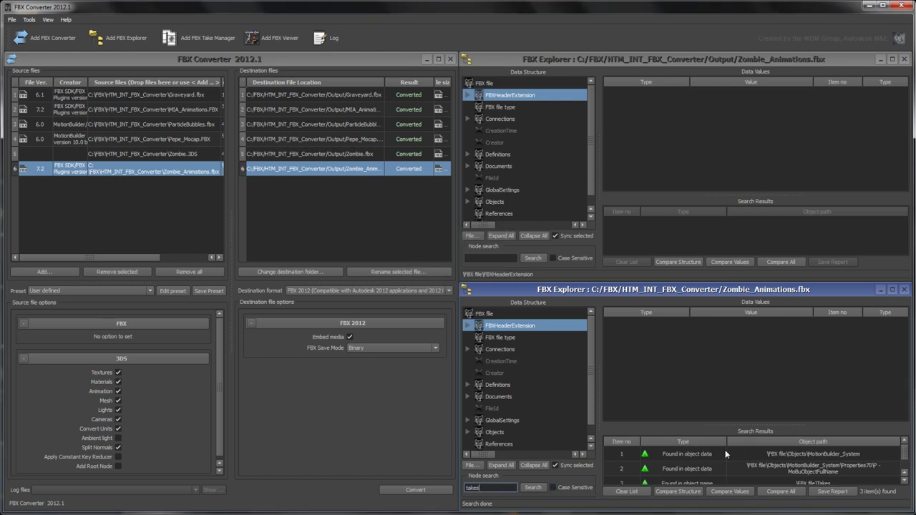
left_click(715, 456)
left_click(705, 482)
left_click(709, 470)
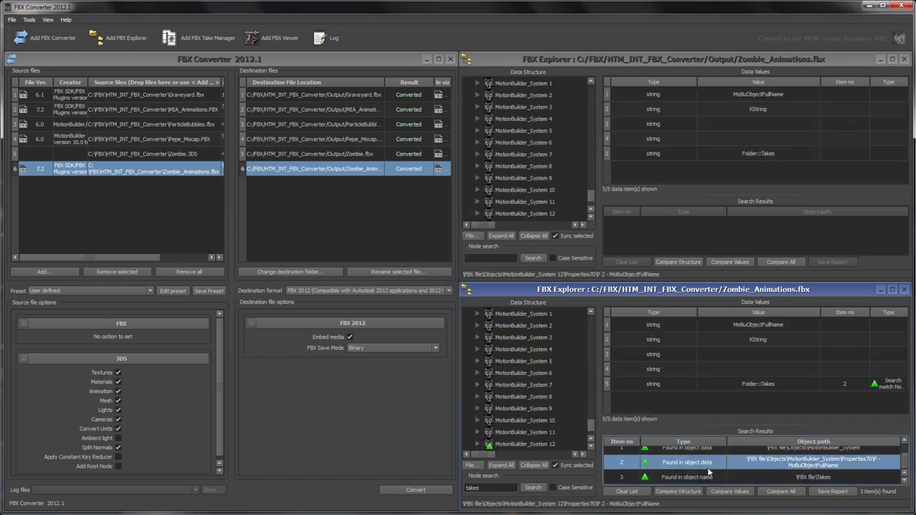
left_click(709, 477)
Compare the data values of the source Zombie_Animations.fbx with the converted version, and close both FBX Explorers
left_click(712, 493)
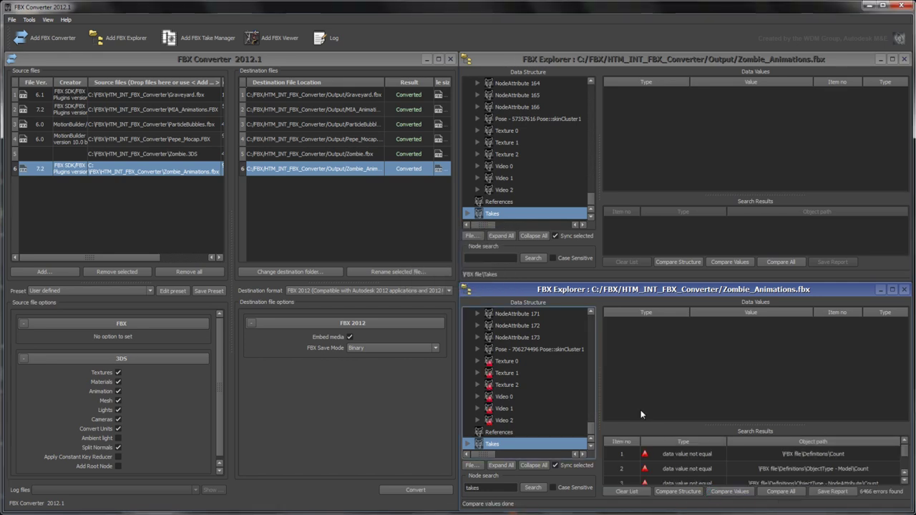
left_click(415, 188)
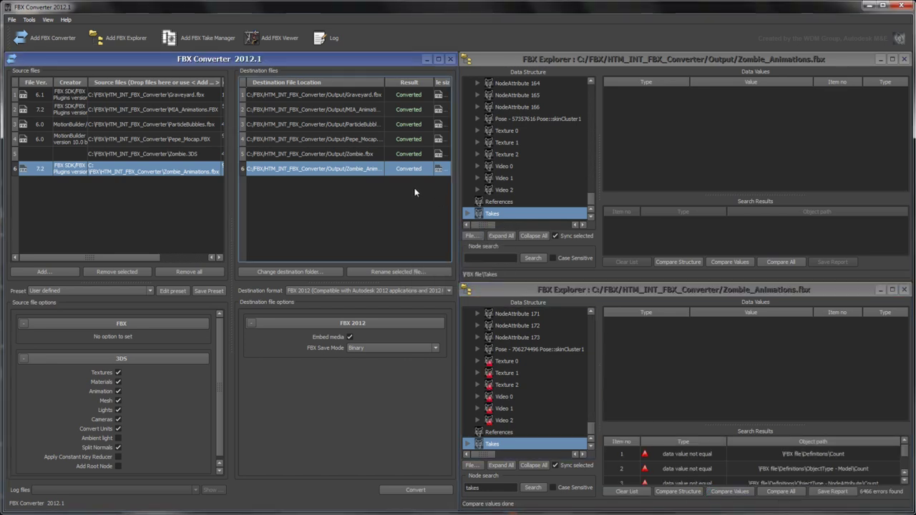
left_click(903, 60)
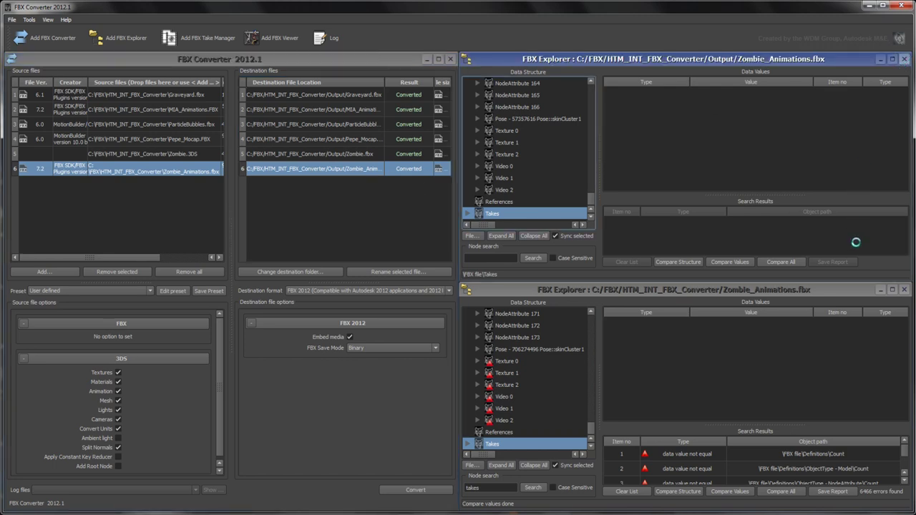
left_click(903, 289)
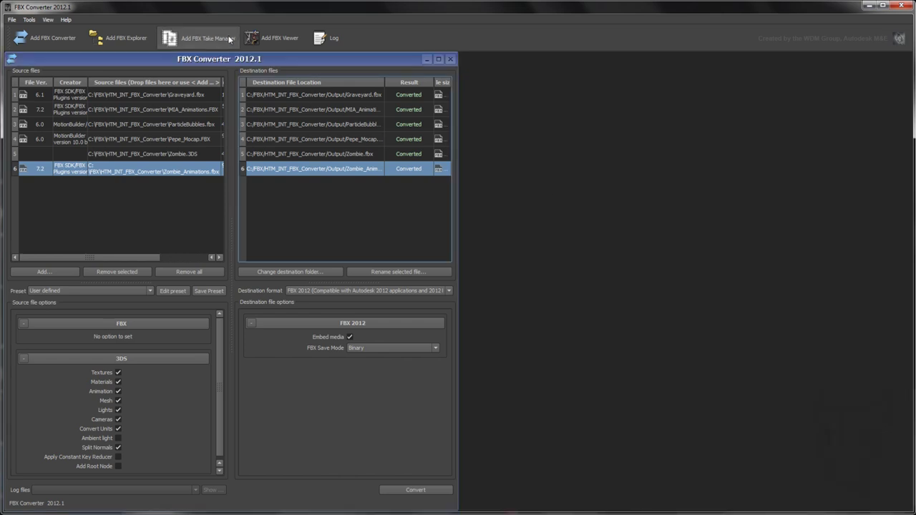
Add an FBX Take Manager and tile it beside the FBX Converter window
left_click(229, 40)
left_click(228, 57)
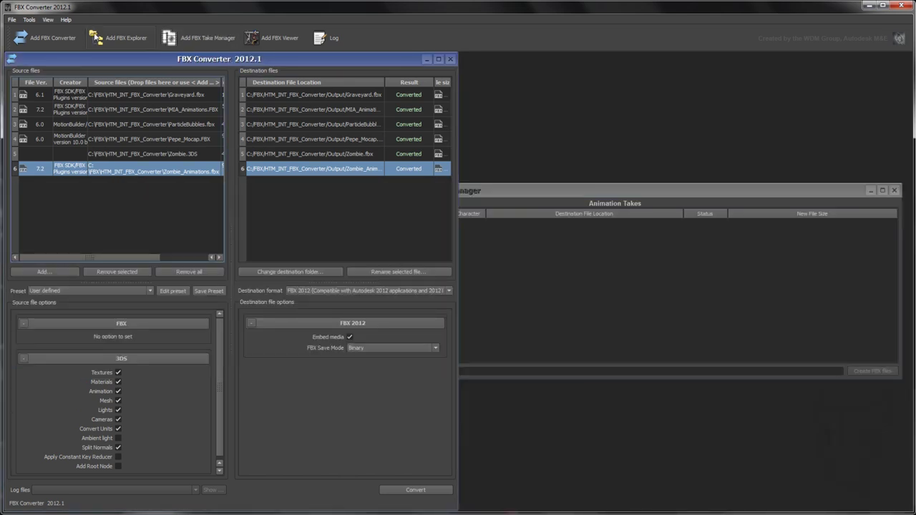
left_click(47, 19)
left_click(67, 69)
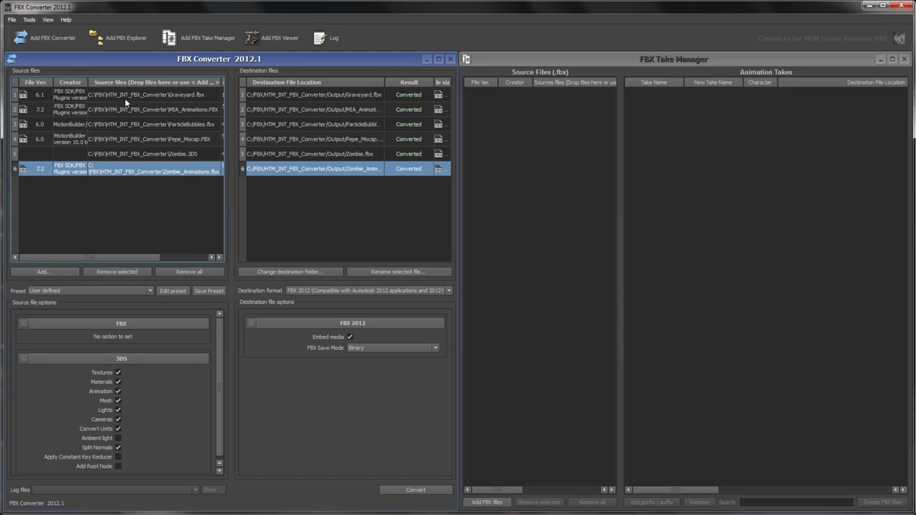
Add the converted Zombie_Animations.fbx and MIA_Animations.fbx to the Take Manager's source files, and widen the list enough to show the Takes column
left_click_drag(352, 169, 361, 168)
left_click_drag(537, 72, 537, 72)
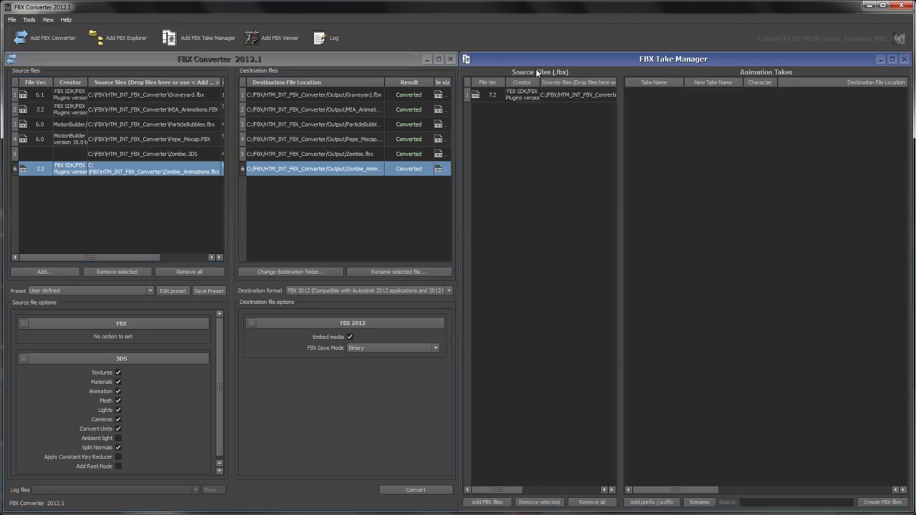
left_click(354, 110)
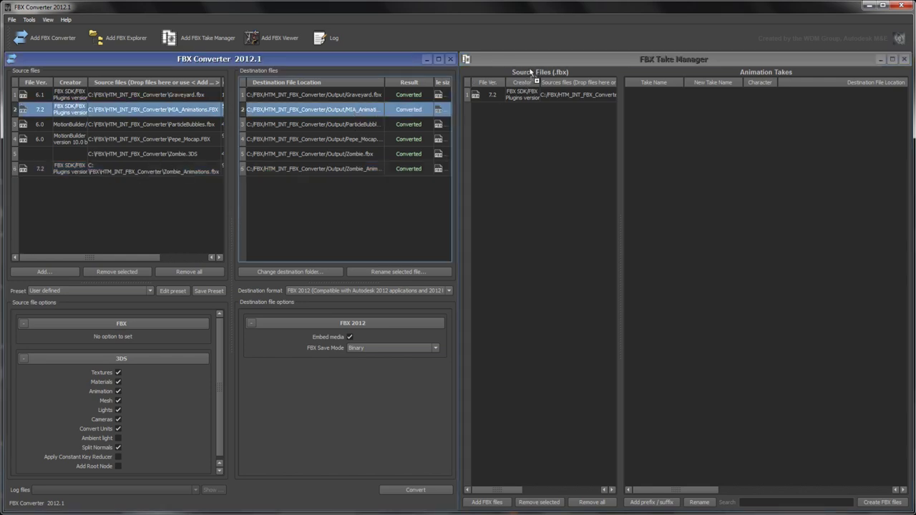
left_click_drag(530, 73, 534, 83)
left_click_drag(621, 129, 715, 150)
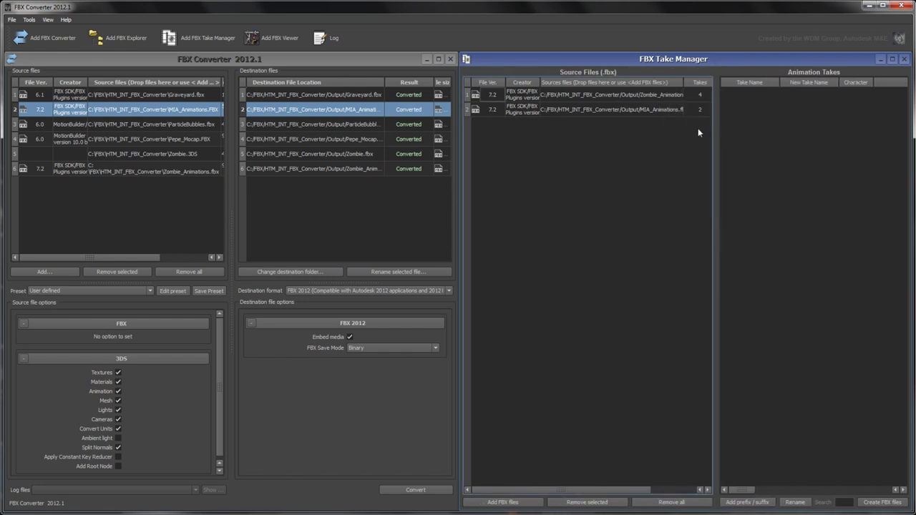
Review the animation takes in Zombie_Animations.fbx and MIA_Animations.fbx
left_click(661, 94)
left_click(663, 110)
left_click(664, 99)
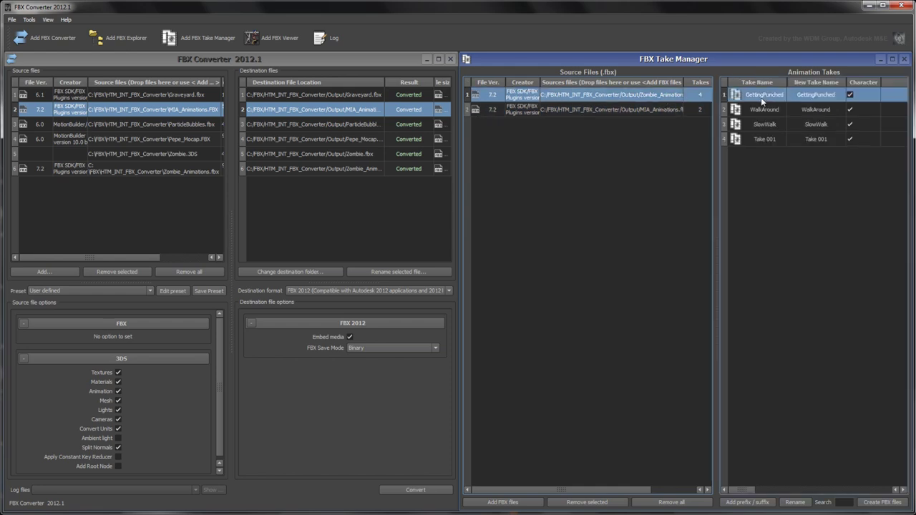
Try the prefix New_ on the SlowWalk take, and reset the take to its original name
left_click(768, 125)
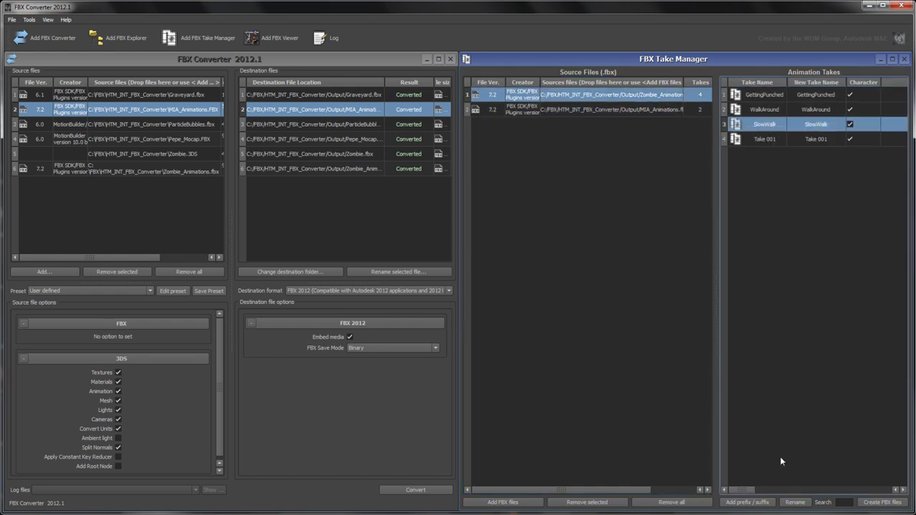
left_click(755, 504)
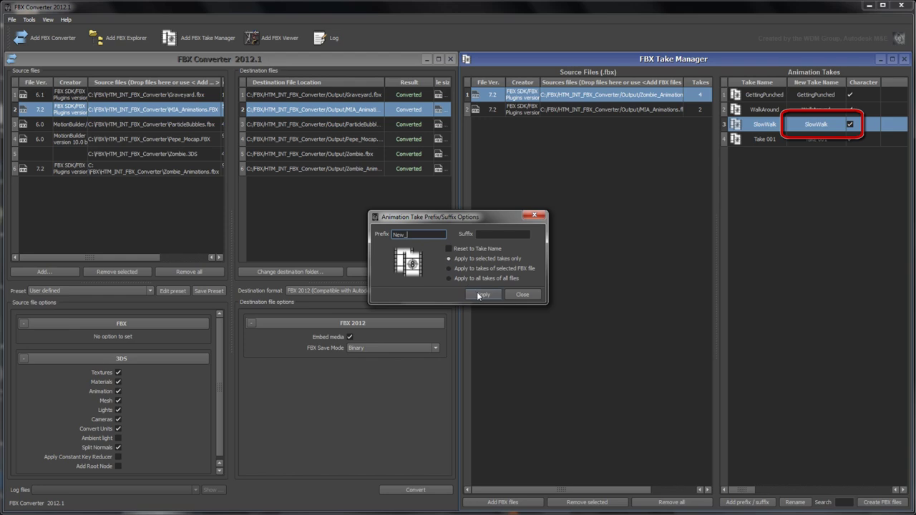
left_click(449, 249)
left_click(483, 295)
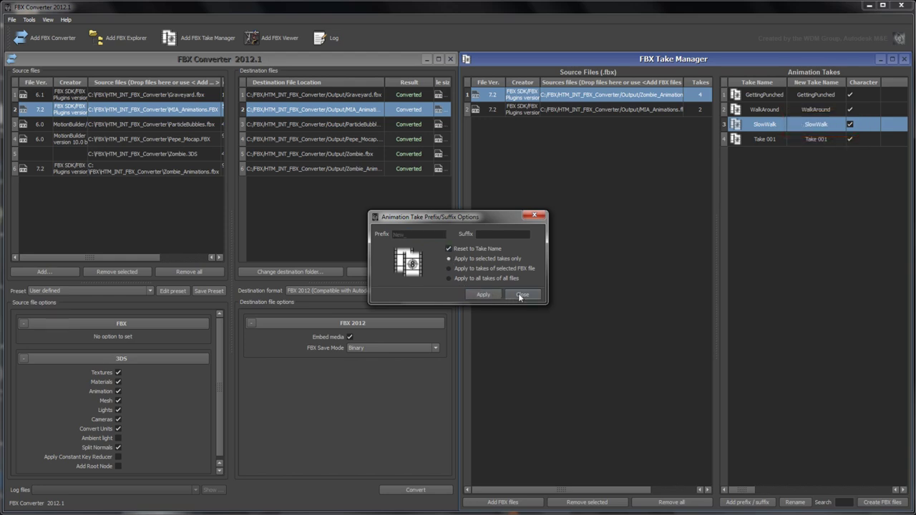
left_click(522, 295)
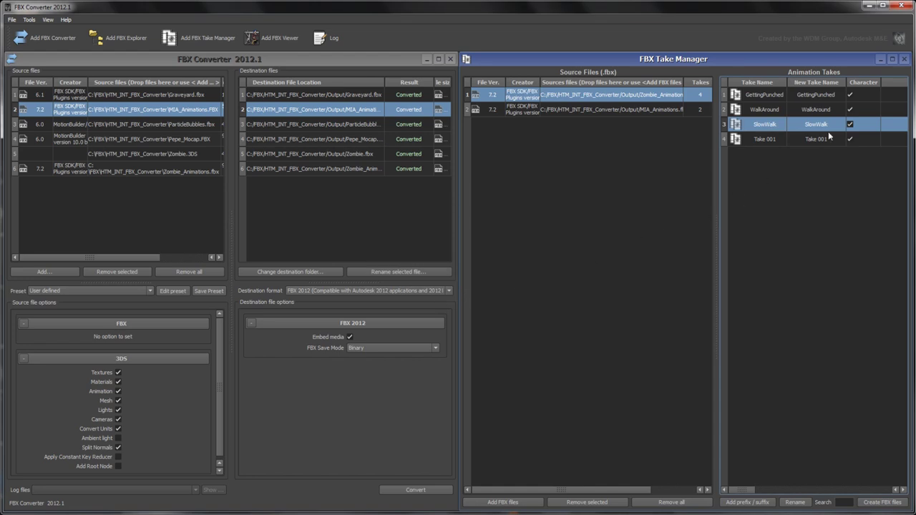
Exclude the character from the WalkAround and SlowWalk takes, and save one FBX 2012 file per take for all FBX files
left_click(850, 110)
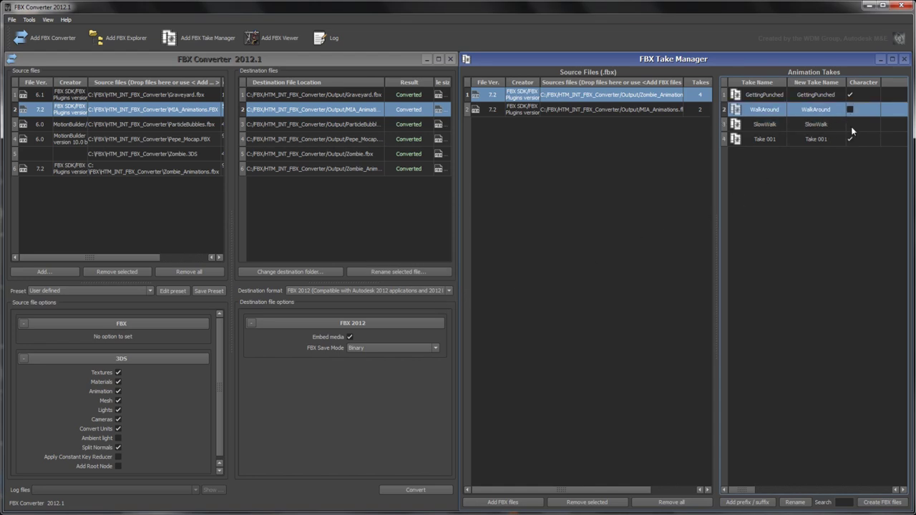
left_click(853, 170)
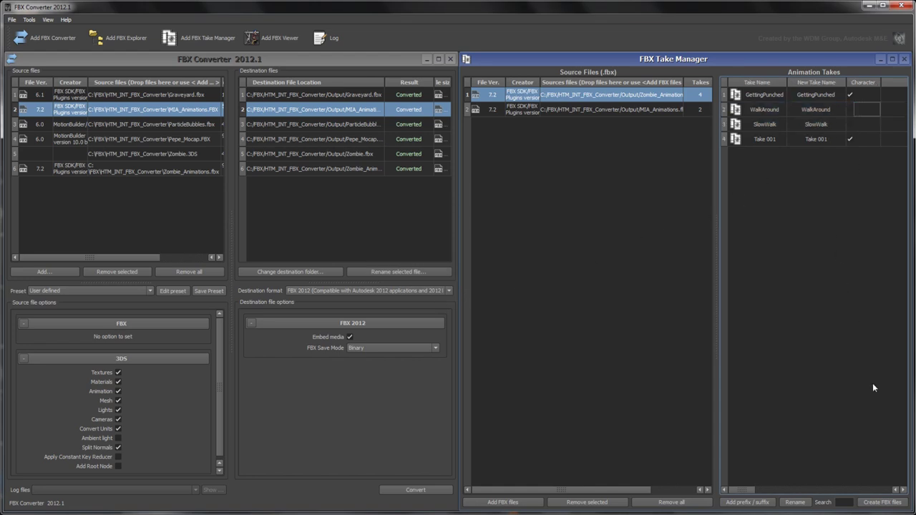
left_click(867, 504)
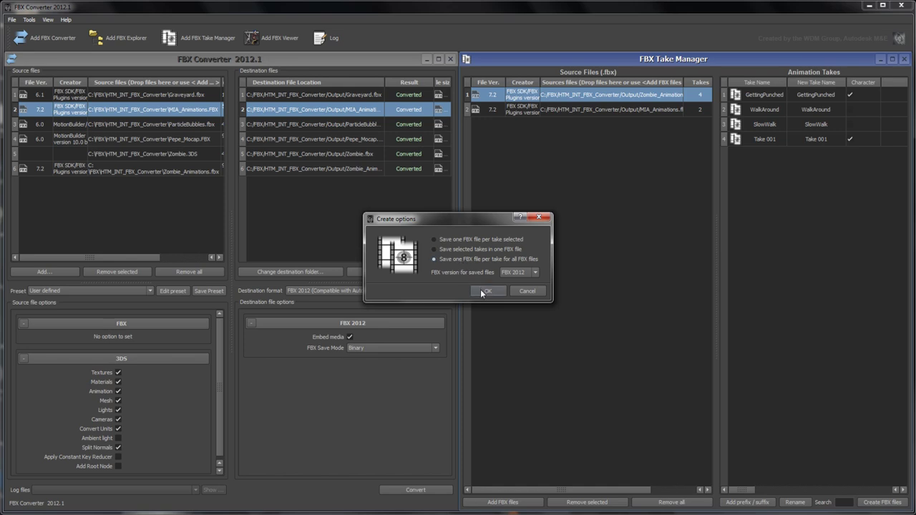
left_click(483, 291)
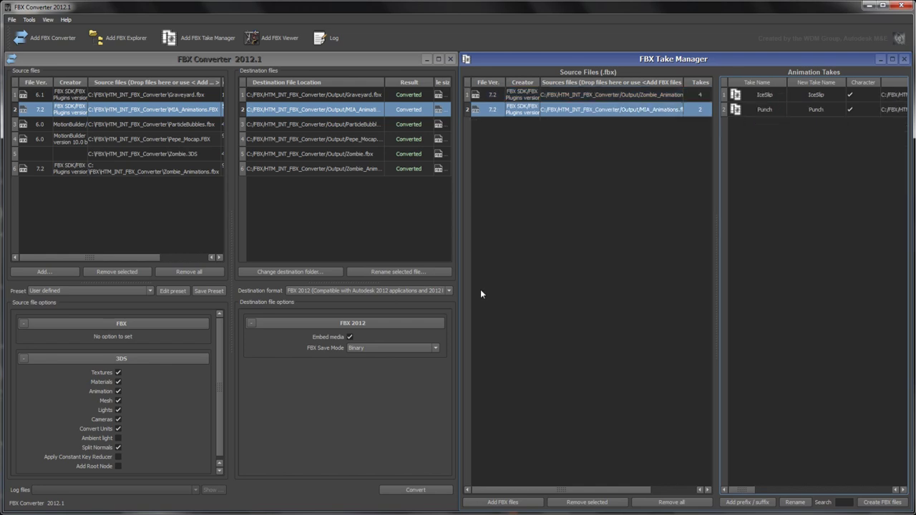
left_click_drag(718, 227, 650, 226)
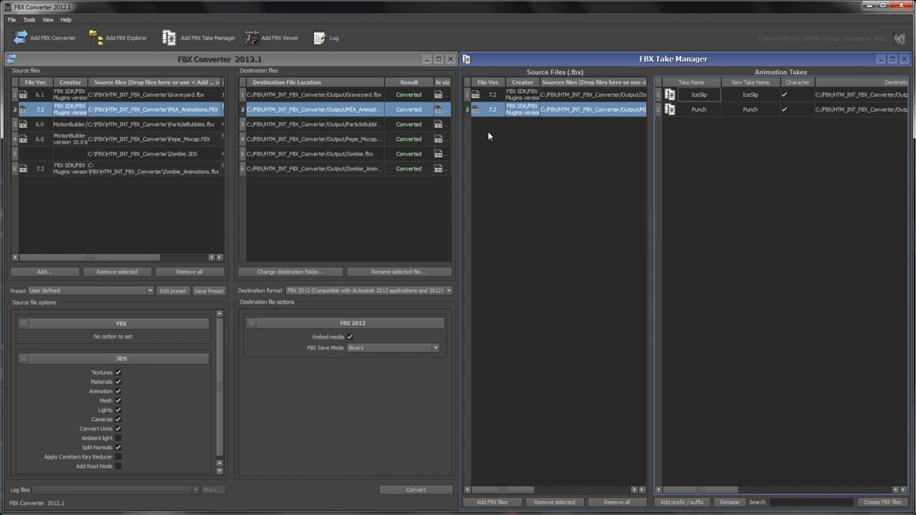
Replace the FBX Converter window with two FBX Viewers, placing the floating one below the docked one
left_click(450, 59)
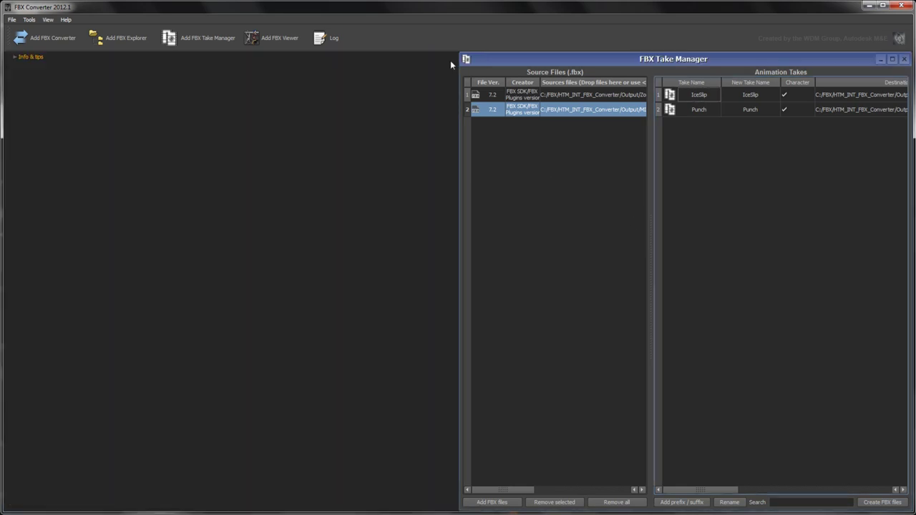
left_click(269, 43)
left_click(271, 41)
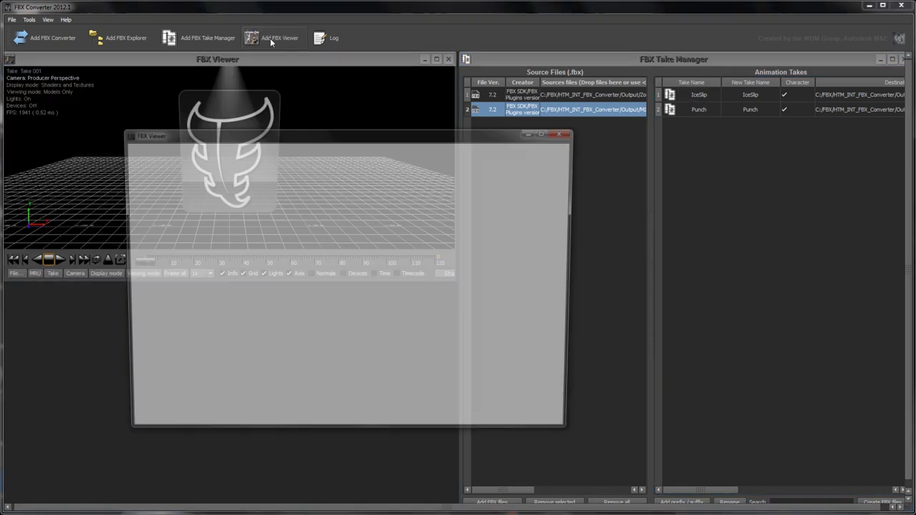
left_click_drag(290, 140, 170, 287)
Load the converted Zombie_Animations.fbx into the docked viewer and its extracted GettingPunched take file into the floating viewer
left_click(594, 100)
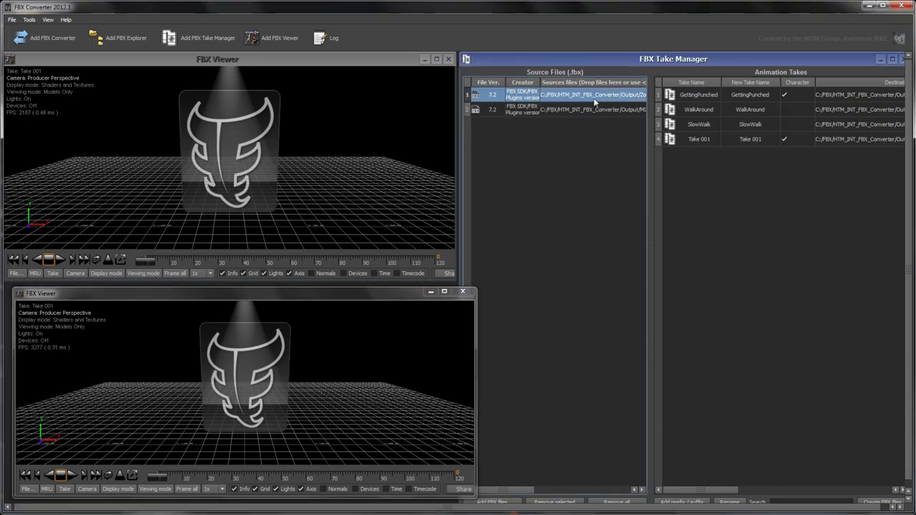
left_click_drag(577, 100, 388, 145)
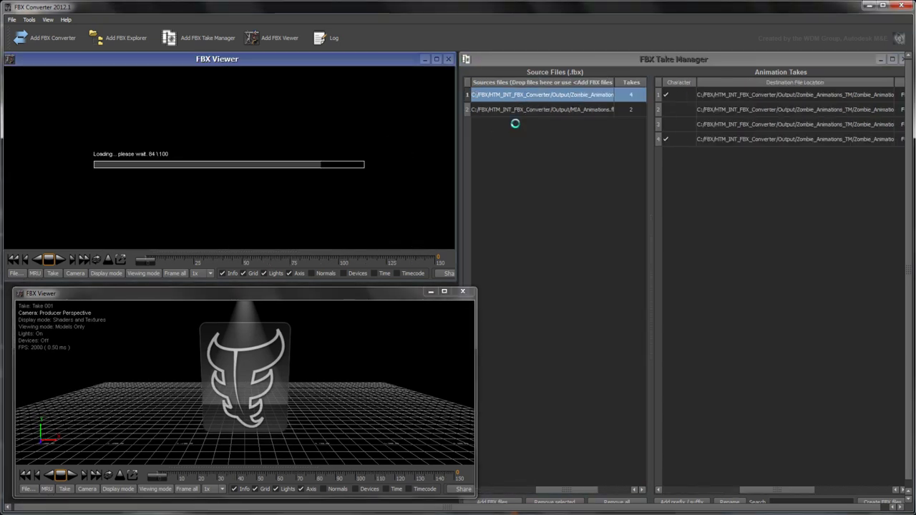
left_click(773, 100)
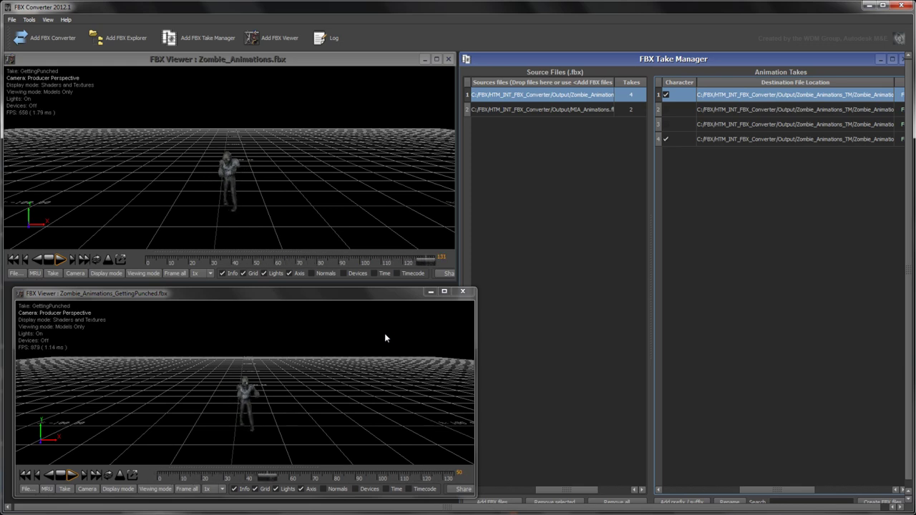
Examine the zombie animation in both viewers up close and from a different angle
left_click(275, 390)
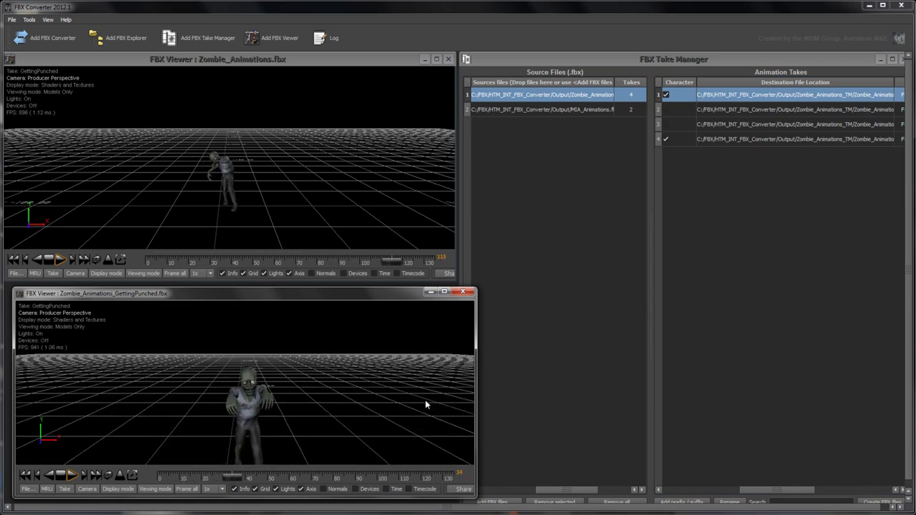
left_click_drag(431, 406, 265, 382)
right_click_drag(331, 191, 433, 184)
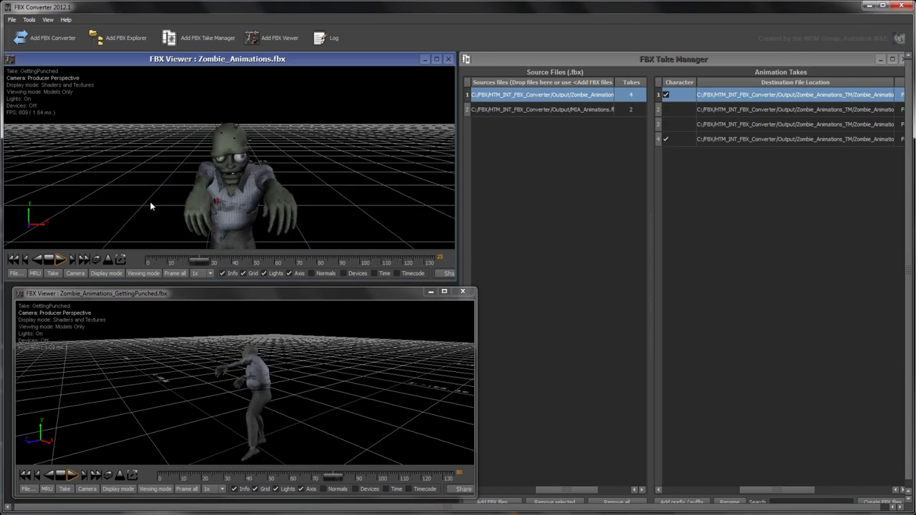
Preview Zombie_Animations.fbx at 3x and 1/10x playback speed, and return the speed to 1x
left_click(211, 274)
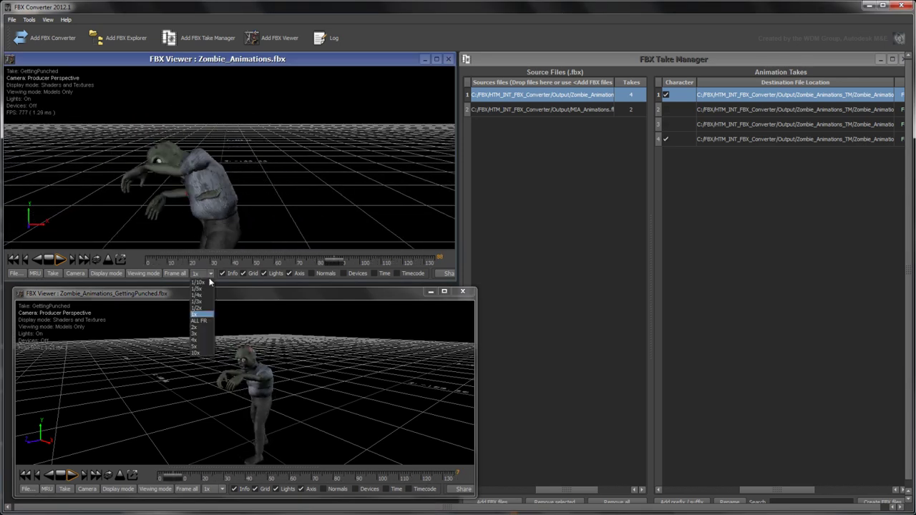
left_click(194, 333)
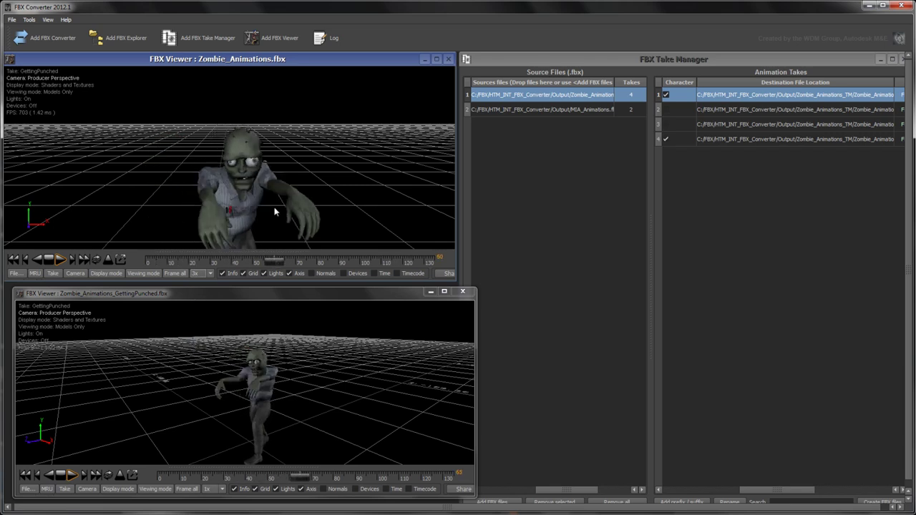
left_click(203, 273)
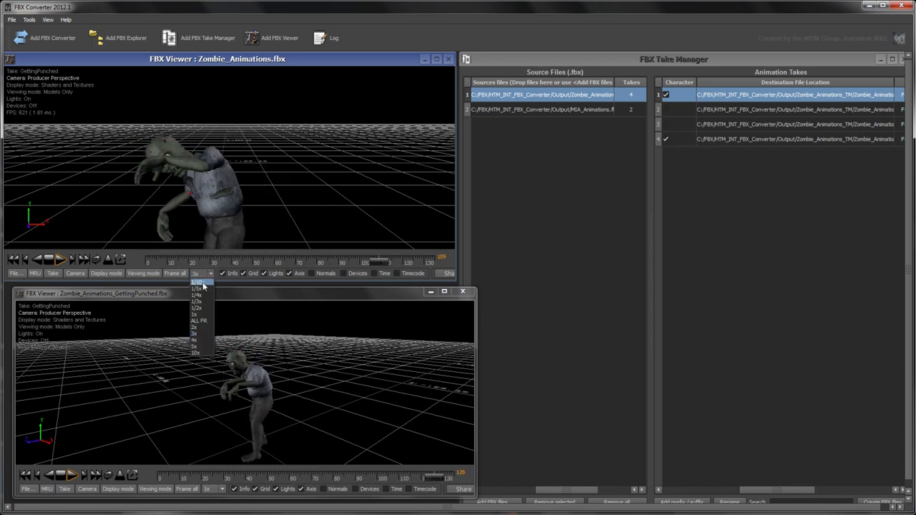
left_click(206, 284)
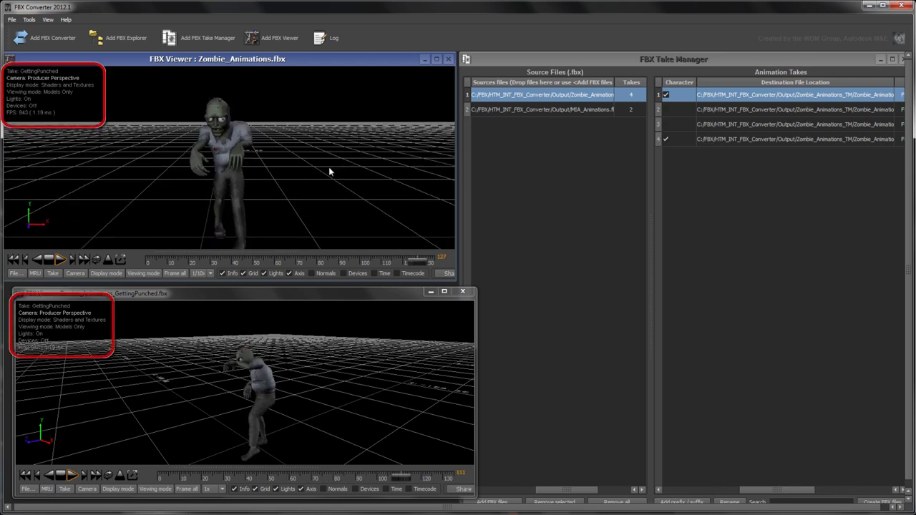
left_click_drag(303, 174, 254, 171)
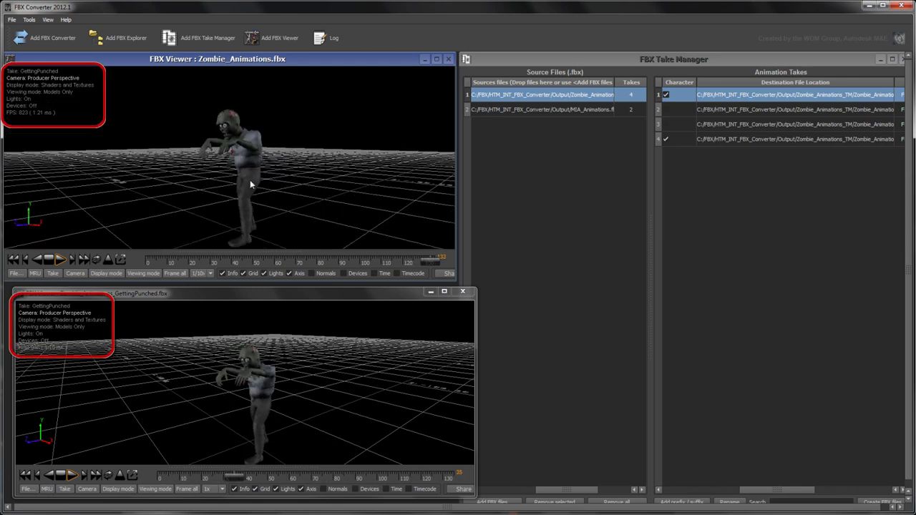
left_click(211, 273)
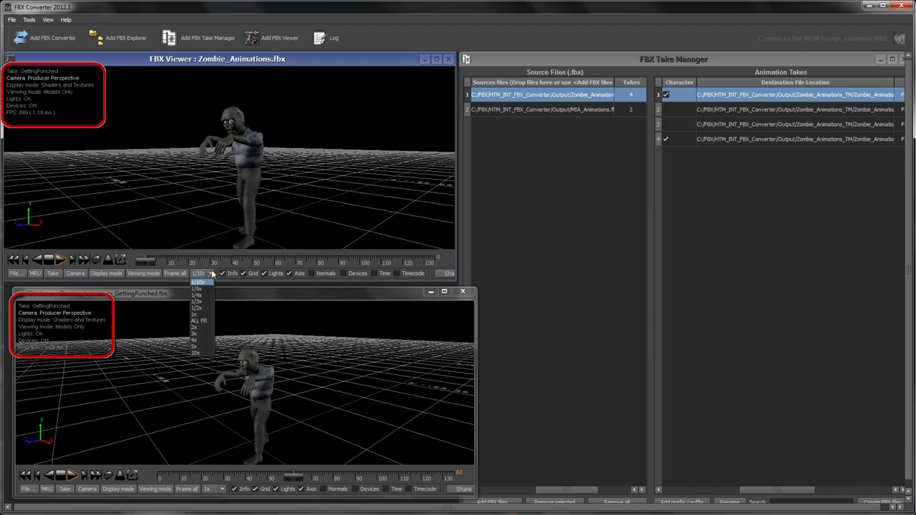
left_click(198, 315)
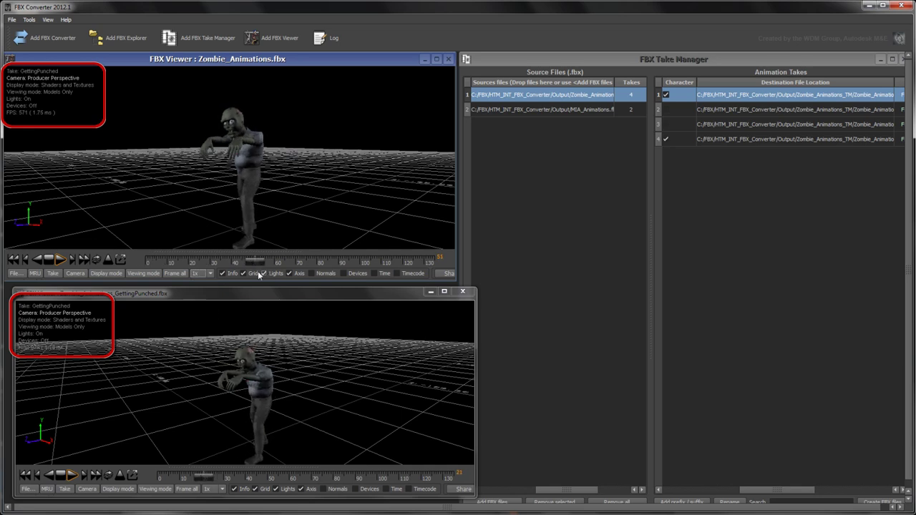
Switch the viewing mode of the Zombie_Animations.fbx viewer to X-Ray
left_click(146, 273)
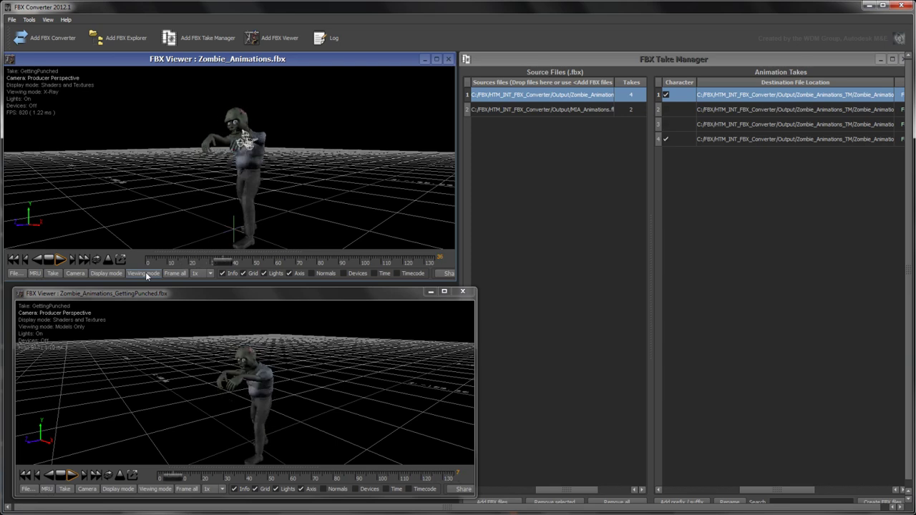
mouse_move(167, 251)
left_mouse_down()
mouse_move(180, 180)
mouse_move(183, 251)
left_mouse_up()
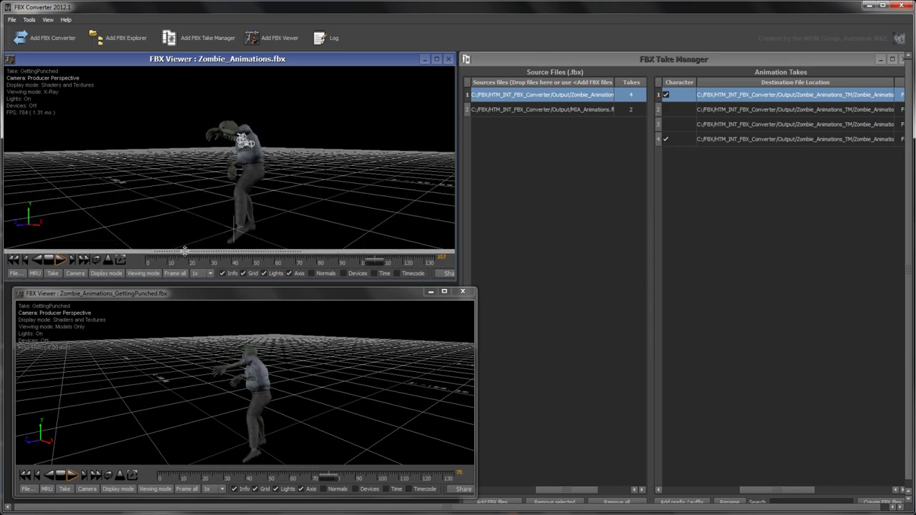
Turn on the timecode display in the Zombie_Animations.fbx viewer
left_click(396, 273)
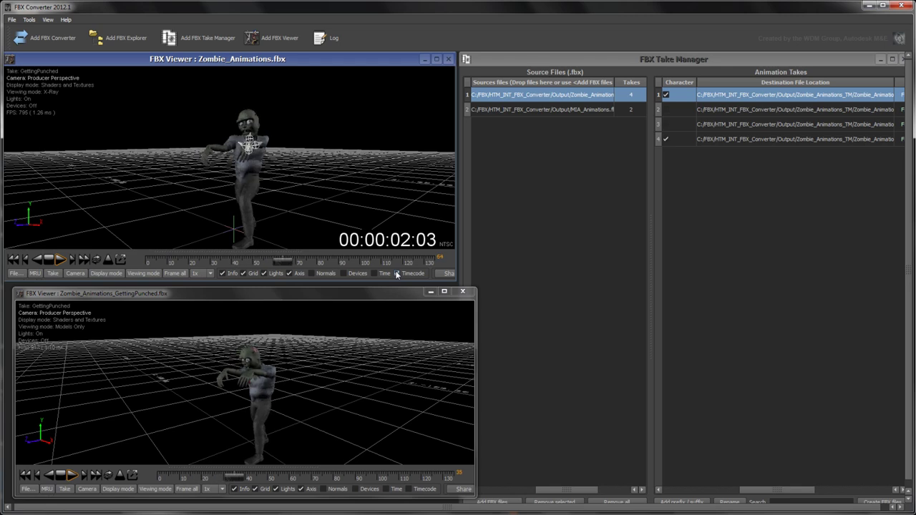
left_click(29, 19)
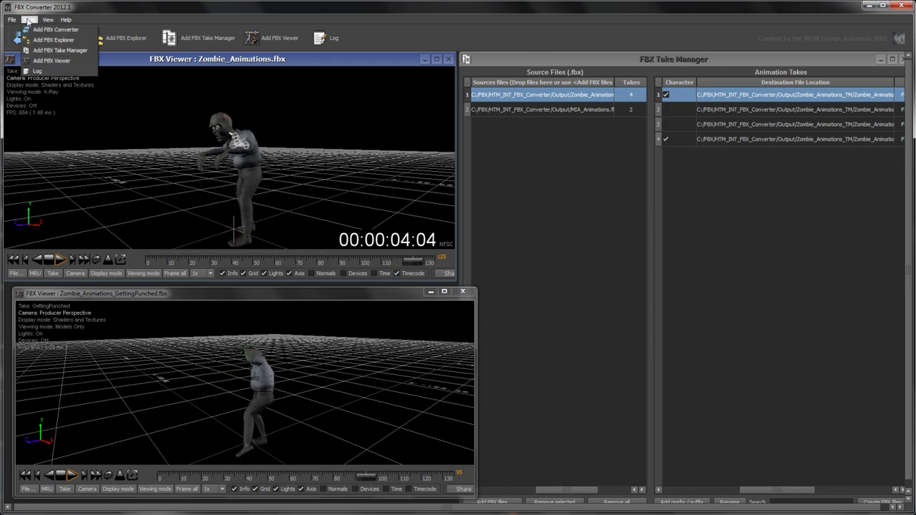
mouse_move(16, 22)
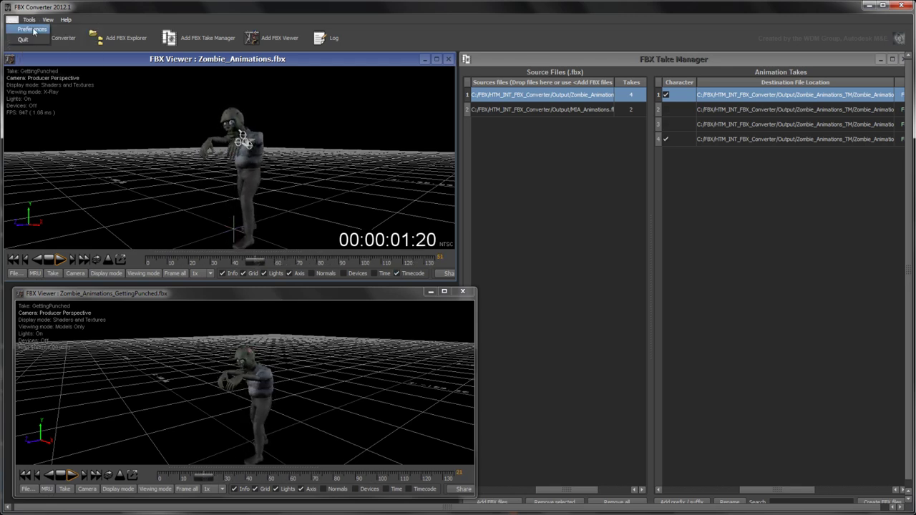
left_click(166, 118)
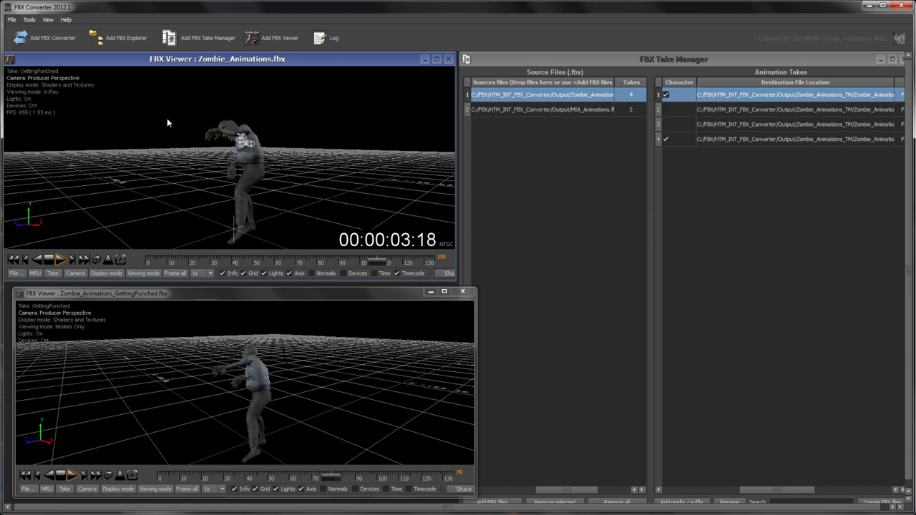
Widen the floating GettingPunched viewer and the docked Zombie_Animations.fbx viewer so their sharing options fit
left_click_drag(475, 322, 549, 323)
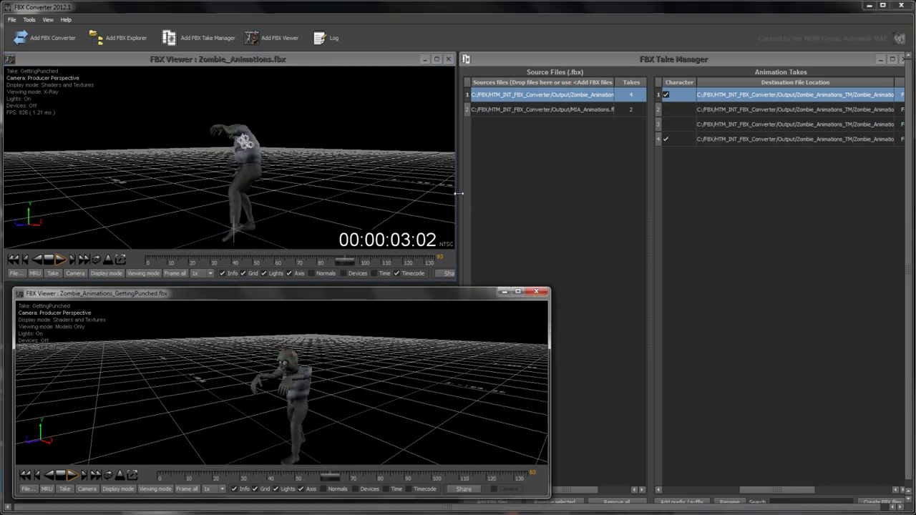
left_click_drag(465, 192, 534, 191)
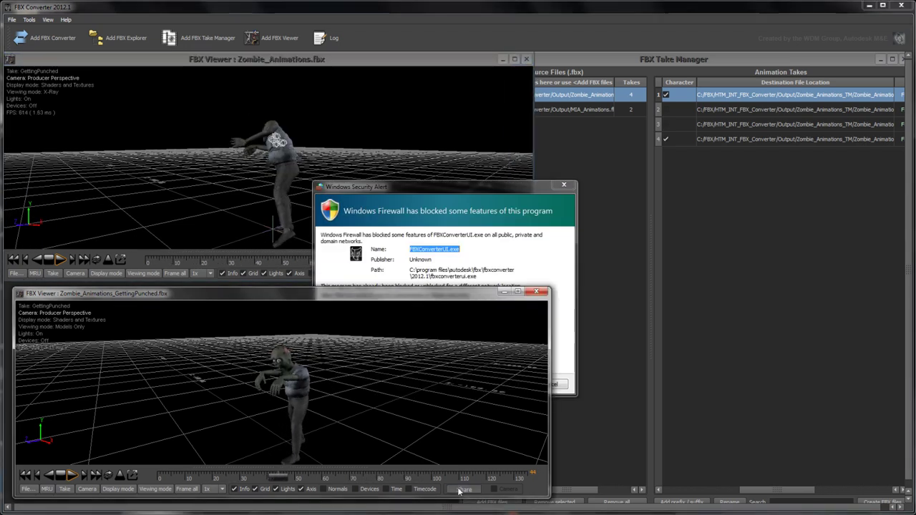
Turn on sharing in both viewers and allow FBXConverterUI.exe through Windows Firewall on public networks
left_click(536, 257)
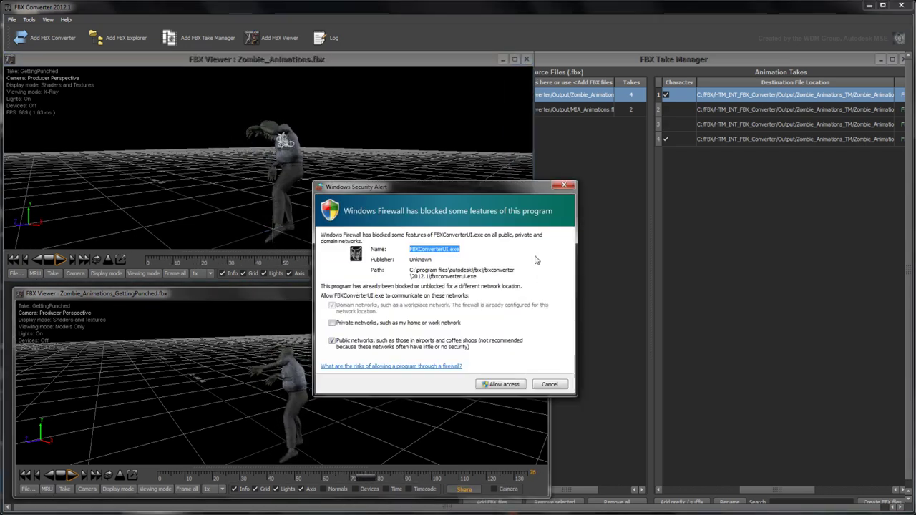
left_click(499, 385)
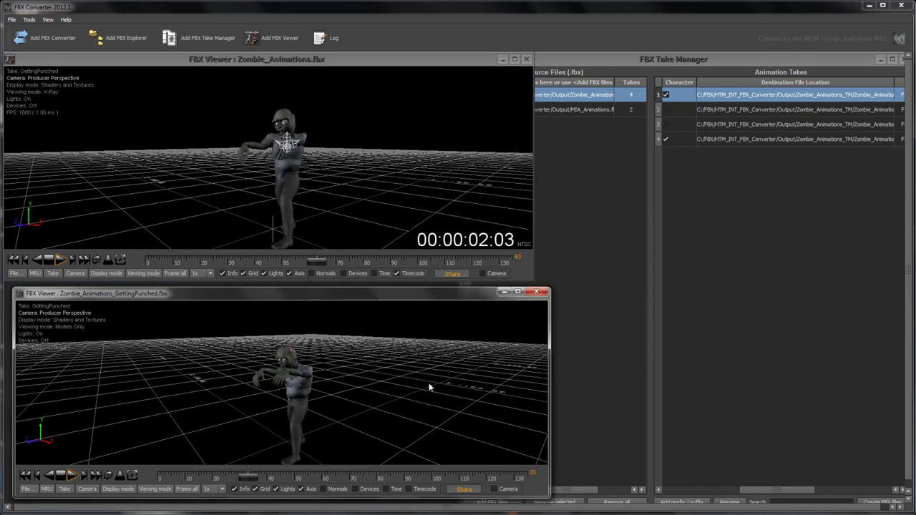
Orbit each viewer's camera separately and scrub the shared playback to frame 86
left_click_drag(371, 363, 448, 358)
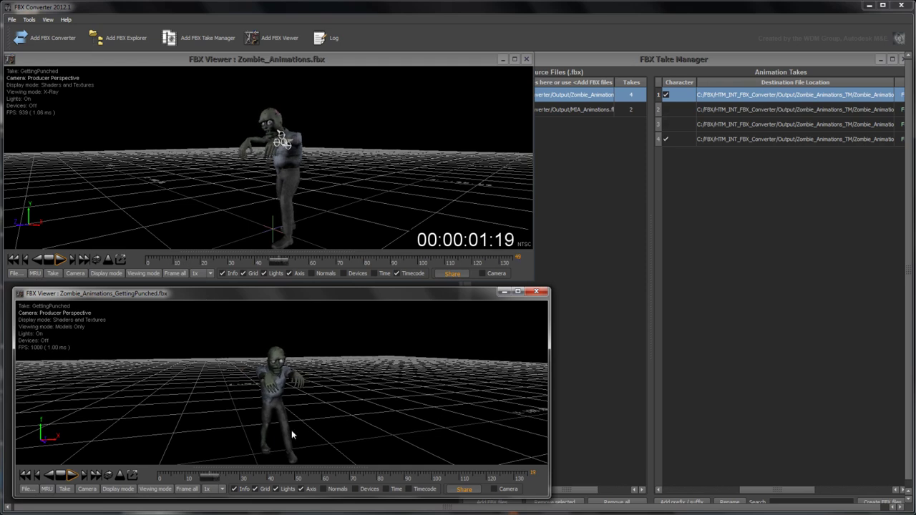
left_click_drag(231, 481, 395, 474)
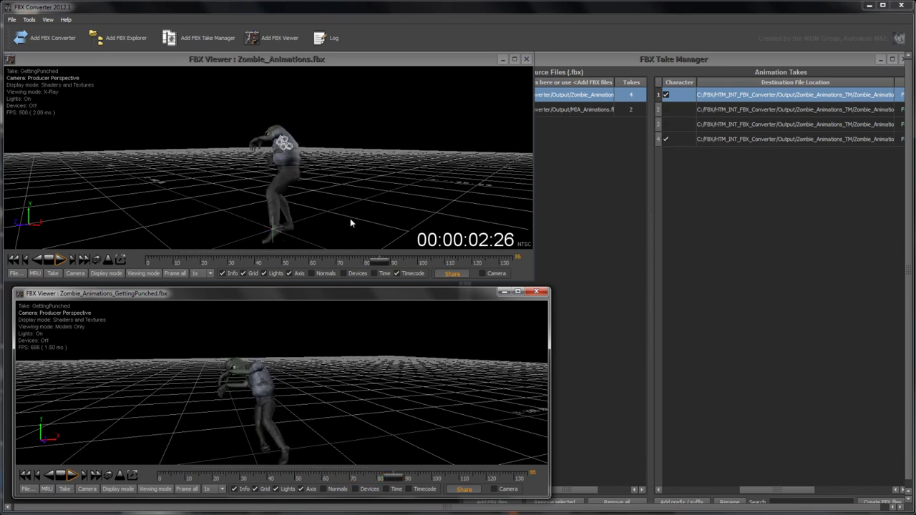
left_click_drag(349, 223, 438, 194)
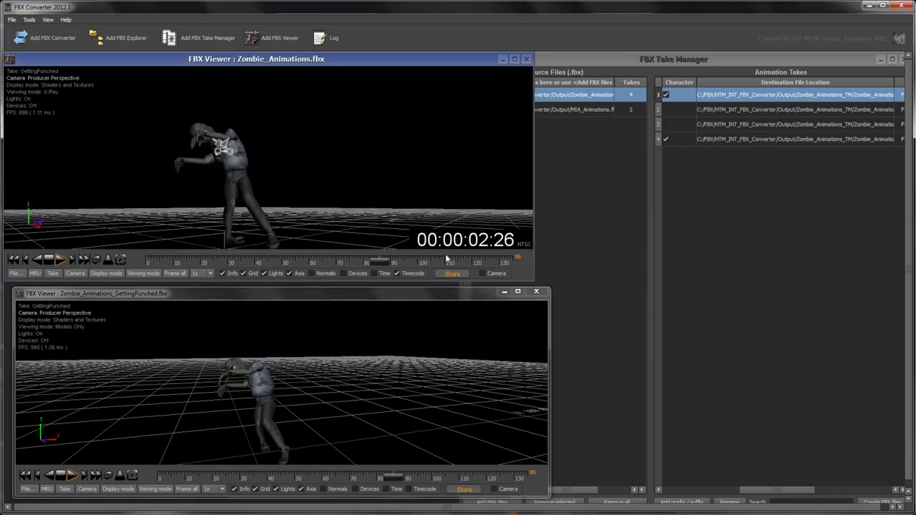
Include the camera in the sharing of both the GettingPunched and Zombie_Animations.fbx viewers
left_click(493, 489)
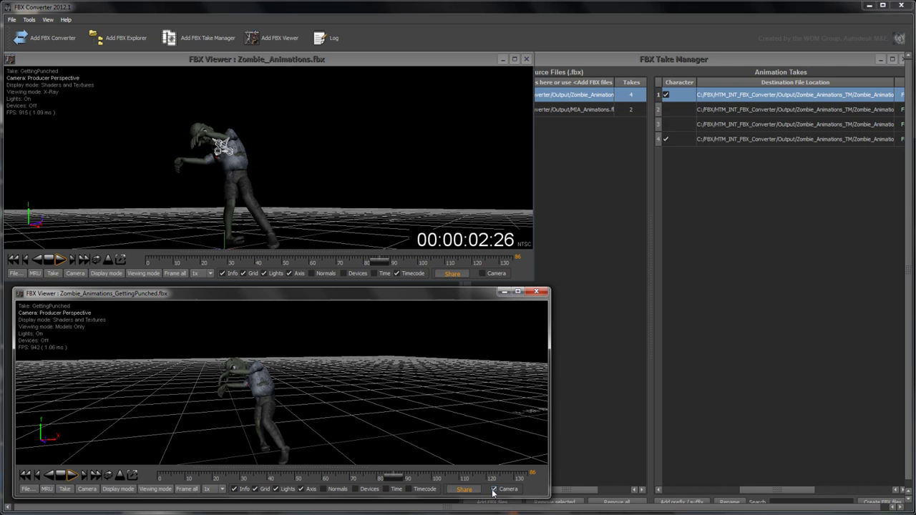
left_click(482, 274)
Check the synchronized viewers by scrubbing to frame 43, orbiting and zooming out the shared camera, and scrubbing to frame 24
left_click_drag(390, 266, 267, 266)
left_click(231, 372)
left_click_drag(231, 372, 432, 360)
scroll(432, 359, "down", 5)
left_click_drag(262, 382, 307, 373)
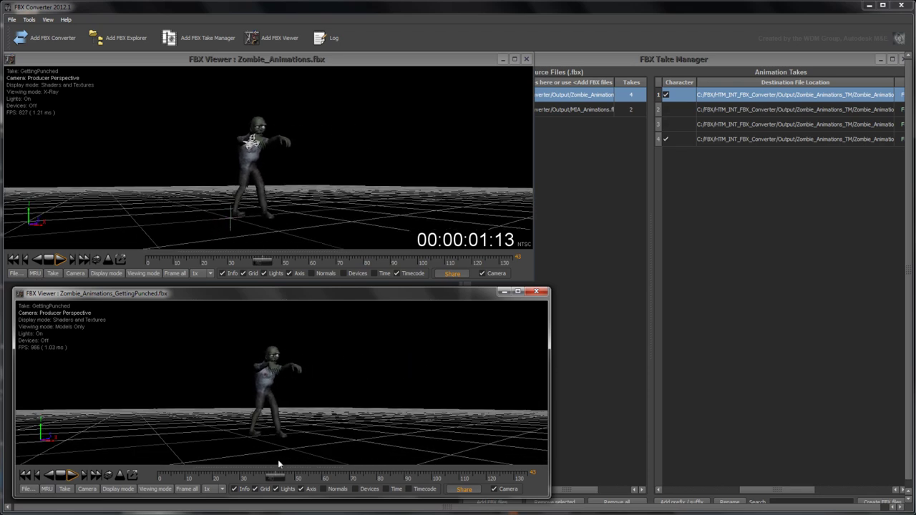
left_click_drag(277, 477, 224, 490)
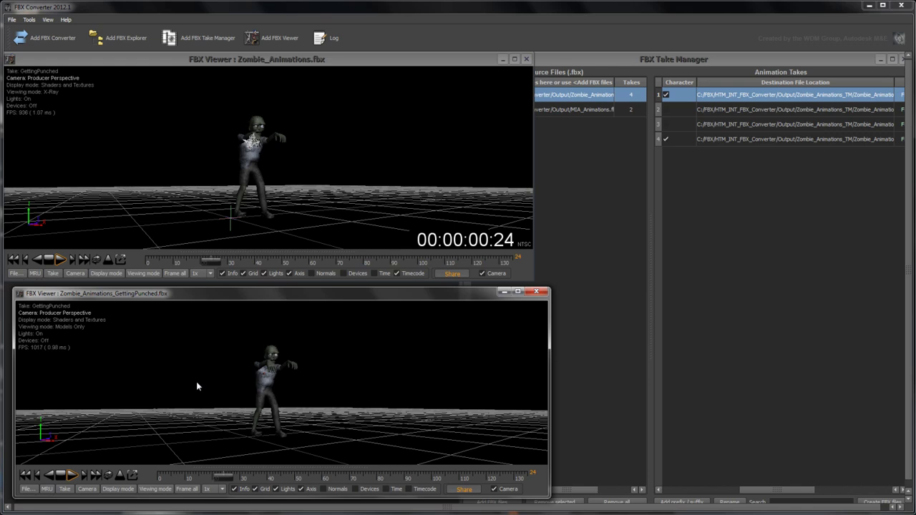
Close all docked tool windows and the floating GettingPunched viewer
left_click(48, 20)
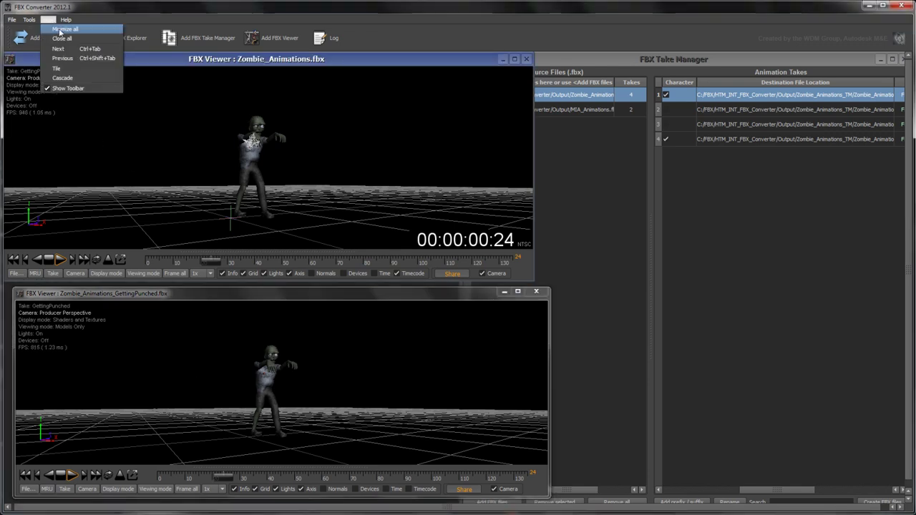
left_click(66, 40)
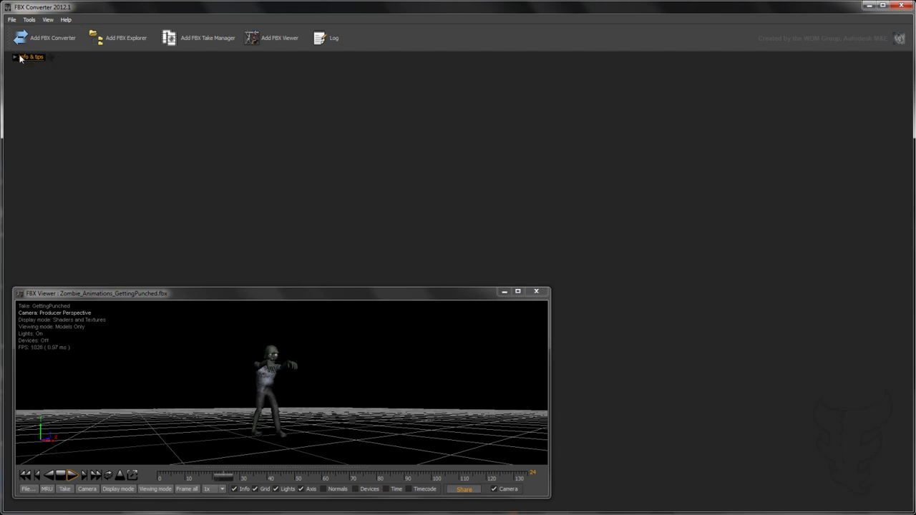
left_click(518, 292)
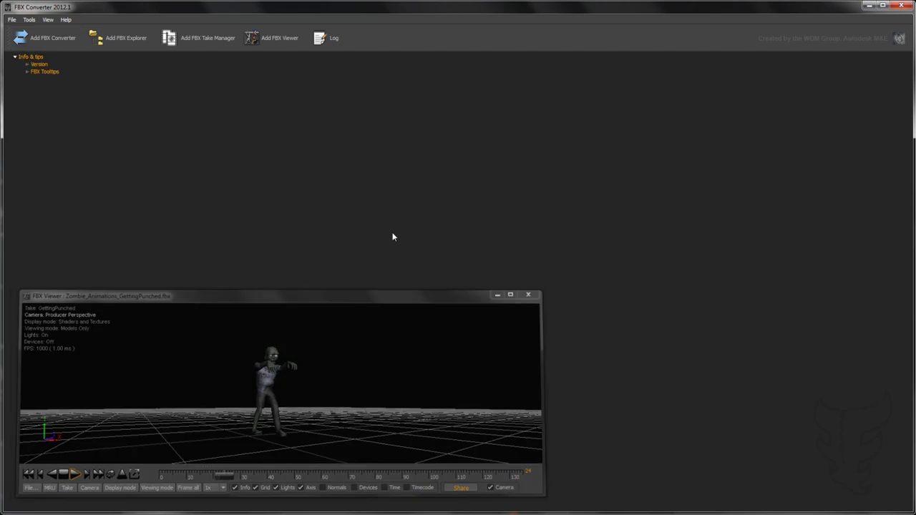
Expand the Version, General, Converter and Animation Take Manager tips in the Info & tips tree and reposition the tree on the application background
left_click(40, 87)
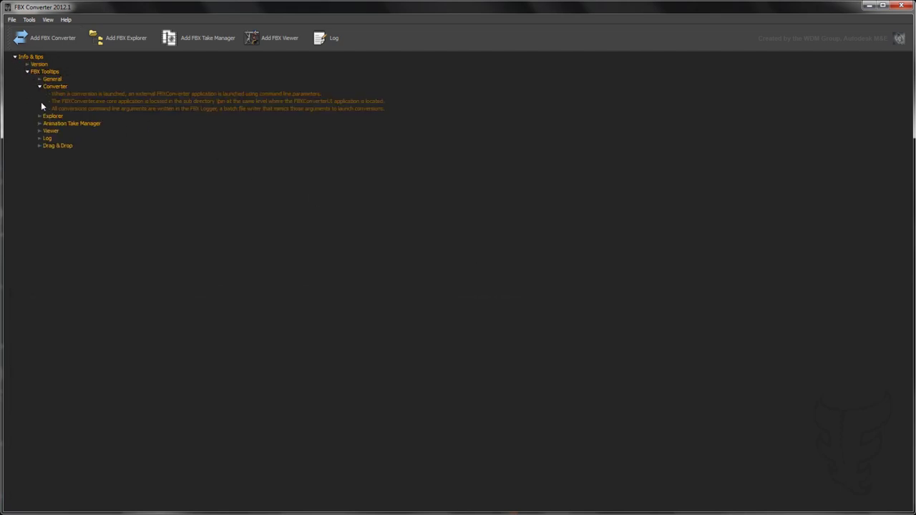
left_click(40, 123)
left_click(47, 65)
left_click_drag(37, 63, 432, 233)
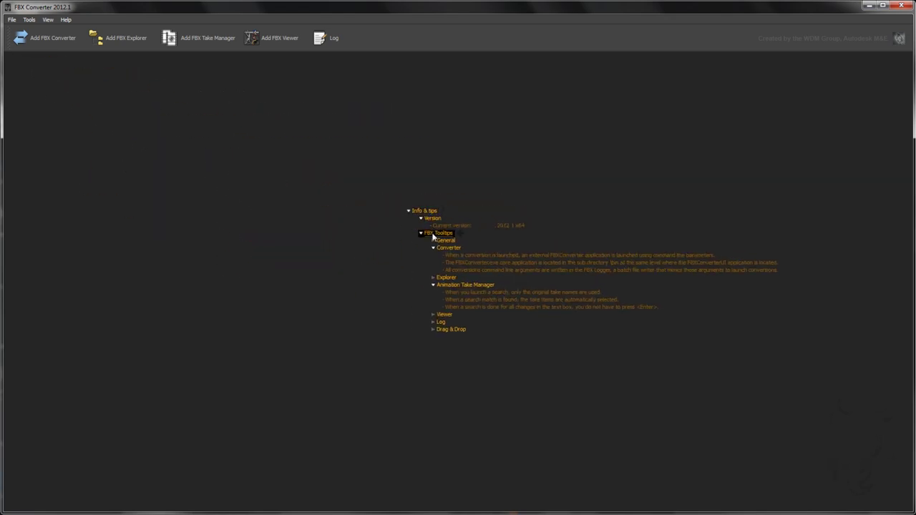
left_click(443, 241)
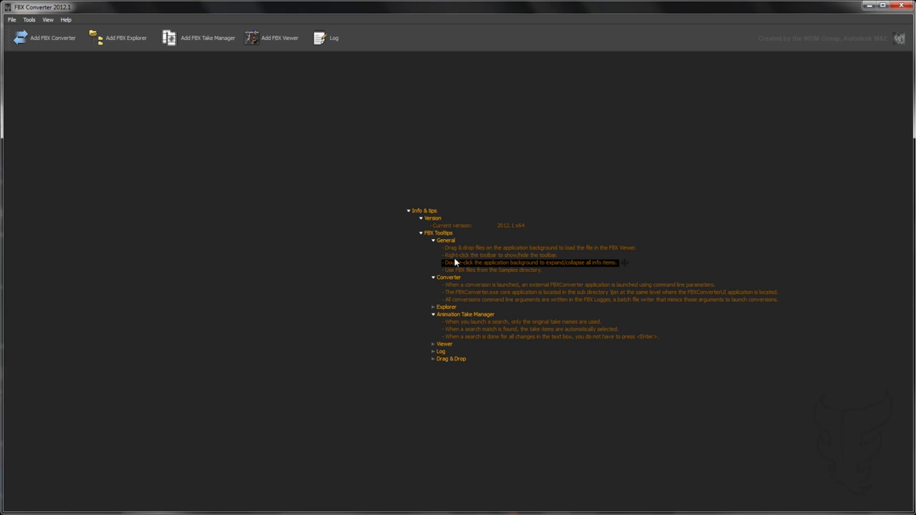
left_click_drag(430, 215, 114, 324)
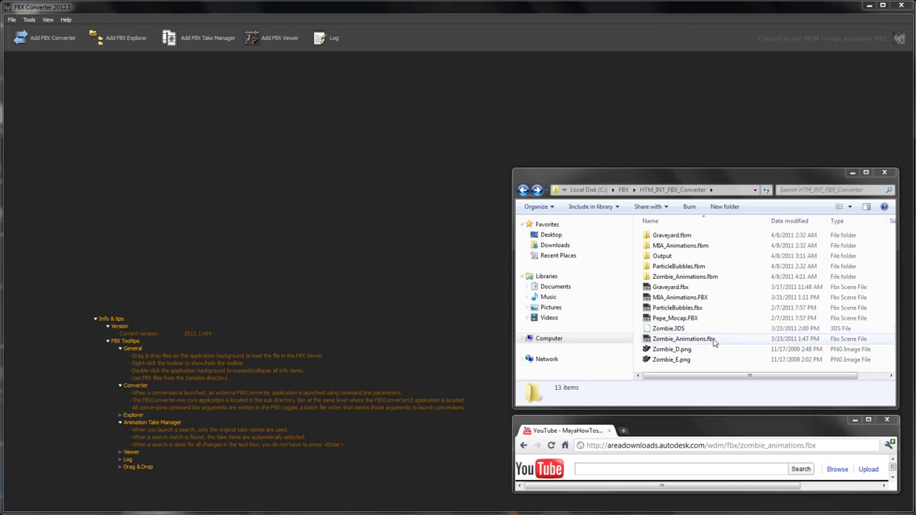
left_click_drag(713, 343, 486, 317)
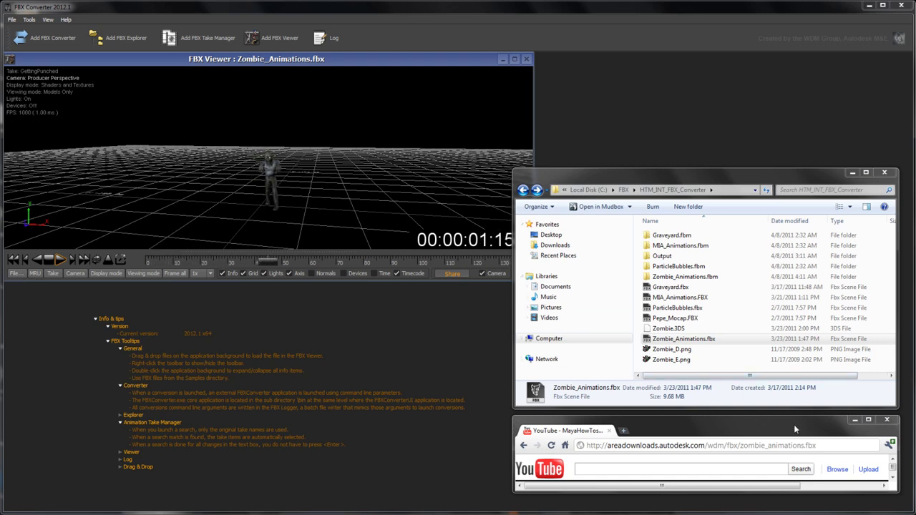
left_click_drag(816, 445, 586, 445)
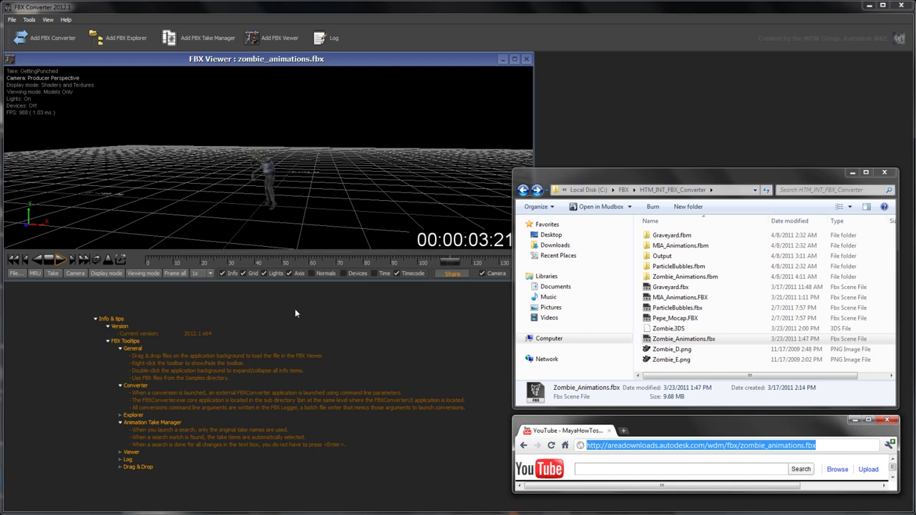
Return to FBX Converter and close the zombie_animations.fbx viewer
left_click(541, 49)
left_click(526, 59)
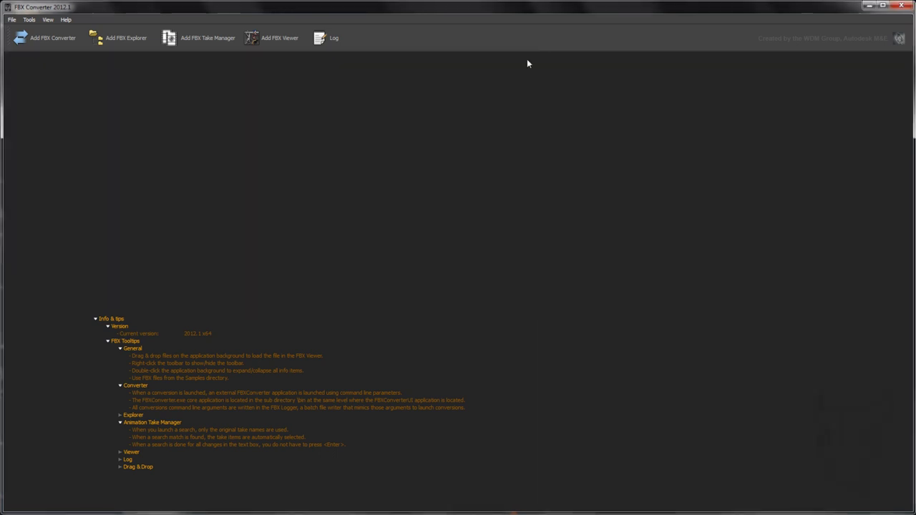
Open the log and widen its window on both sides to fit the full conversion commands
left_click(331, 41)
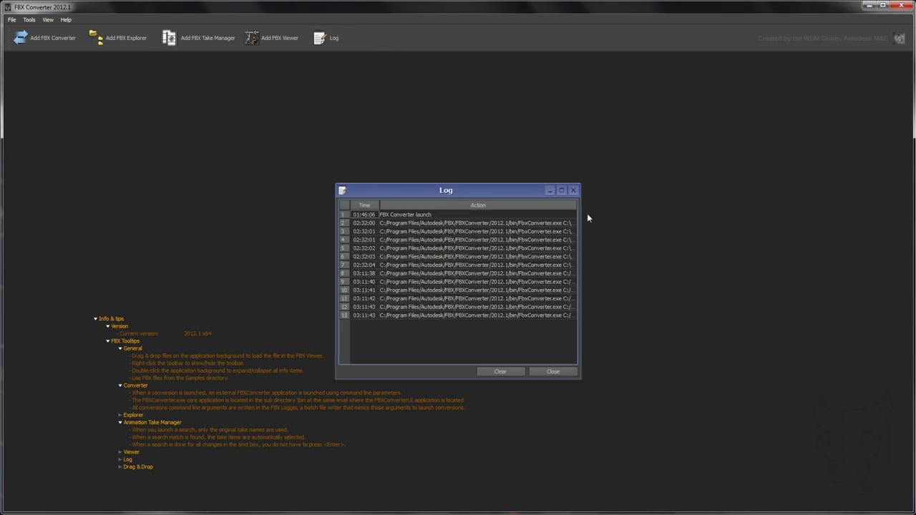
left_click_drag(581, 217, 841, 231)
left_click_drag(334, 232, 89, 239)
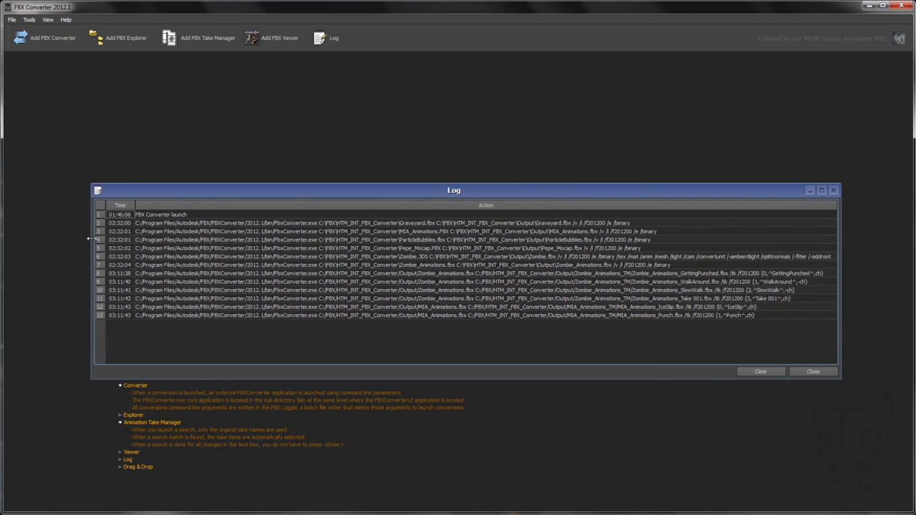
Examine the logged conversion and take-extraction command lines, and close the log
left_click(226, 224)
left_click(231, 231)
left_click(253, 241)
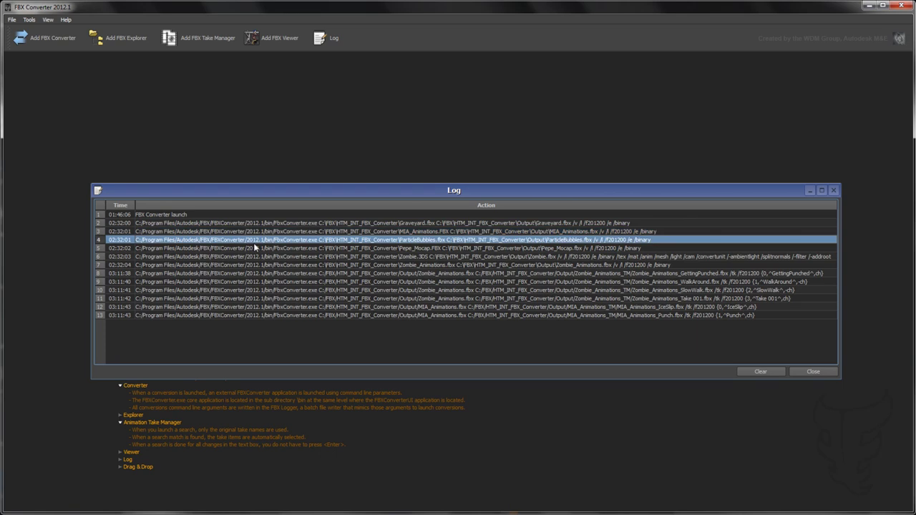
left_click(265, 248)
left_click(272, 264)
left_click(272, 274)
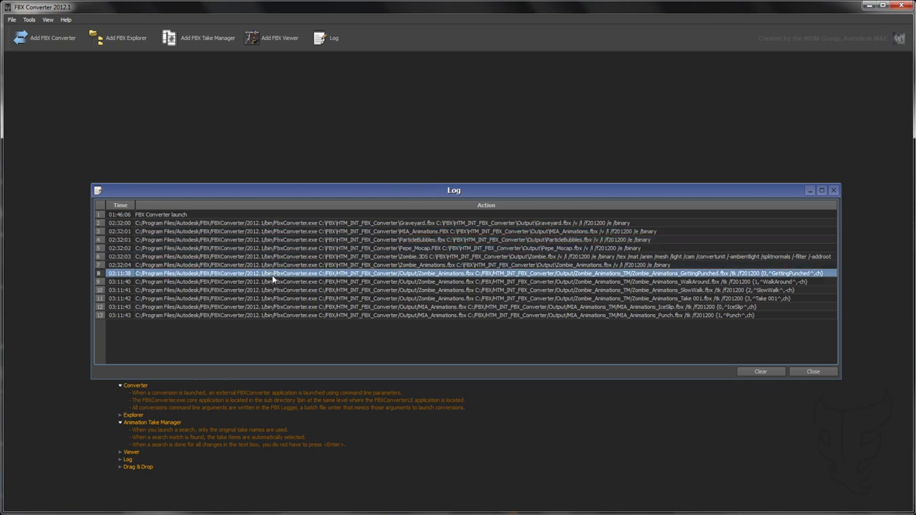
left_click(274, 282)
left_click(262, 334)
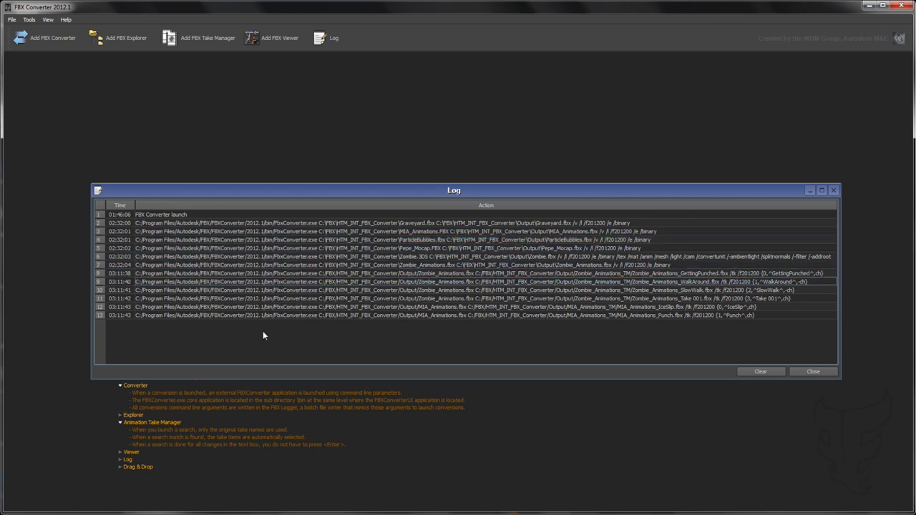
left_click(809, 369)
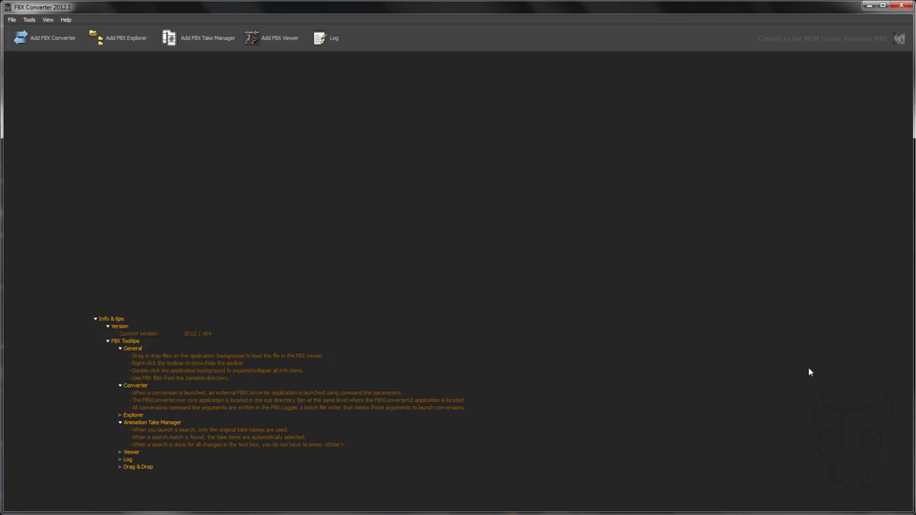